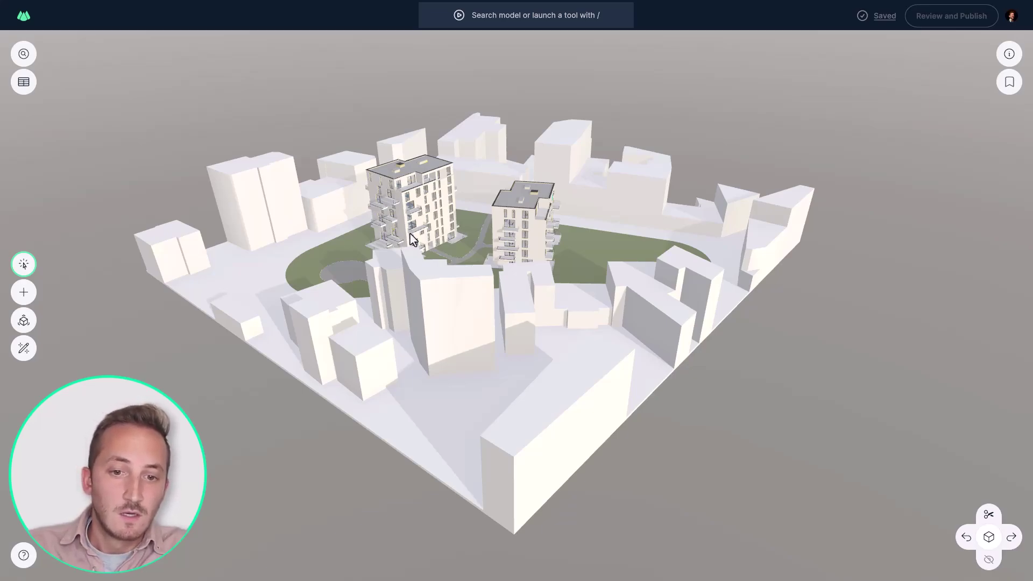
# Step: Open the browse tree of the model and bring the two residential towers into closer view
pyautogui.moveTo(411, 238); pyautogui.dragTo(169, 131)
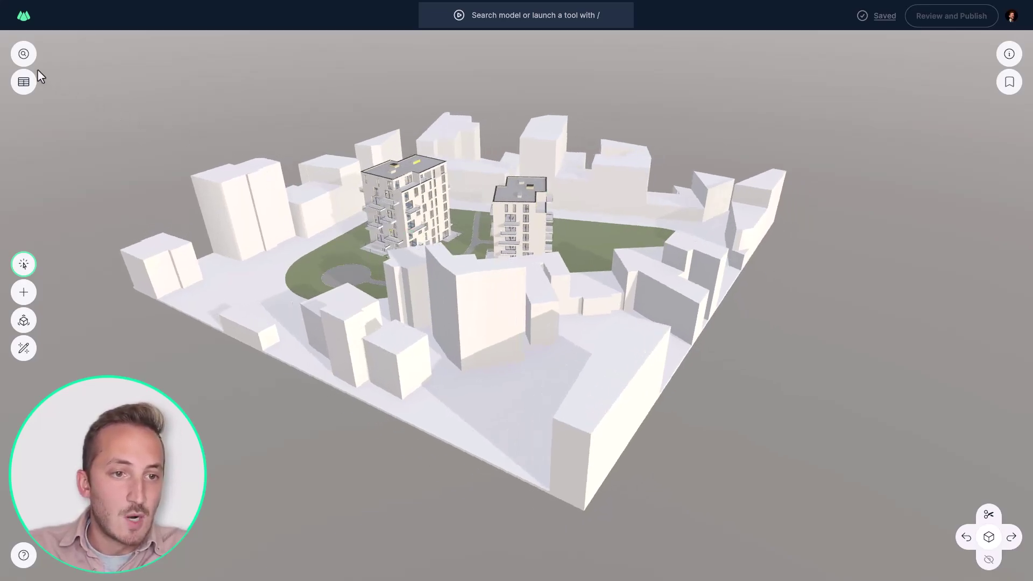
pyautogui.click(24, 54)
pyautogui.scroll(5, 435, 212)
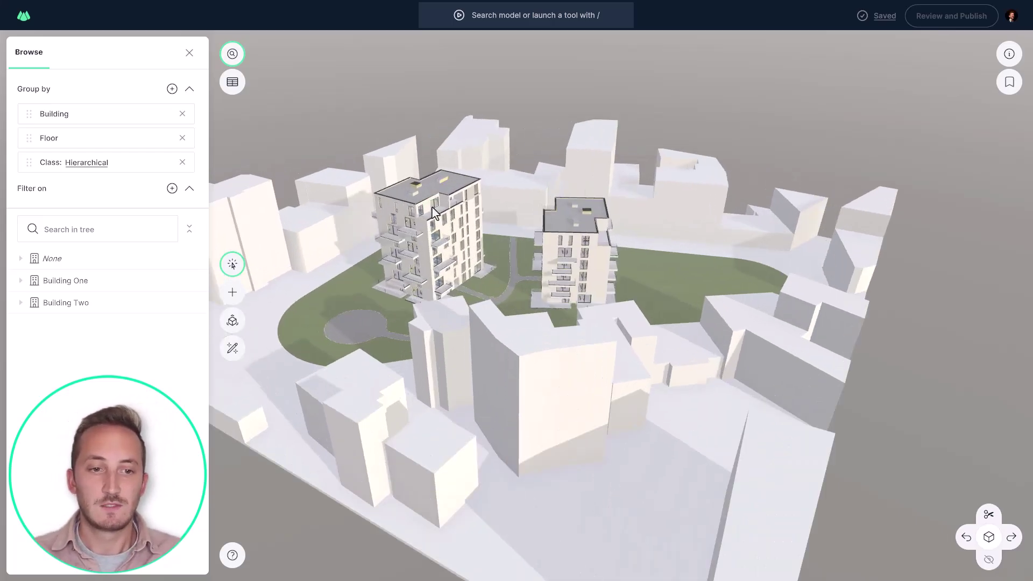
pyautogui.moveTo(380, 230); pyautogui.dragTo(637, 313)
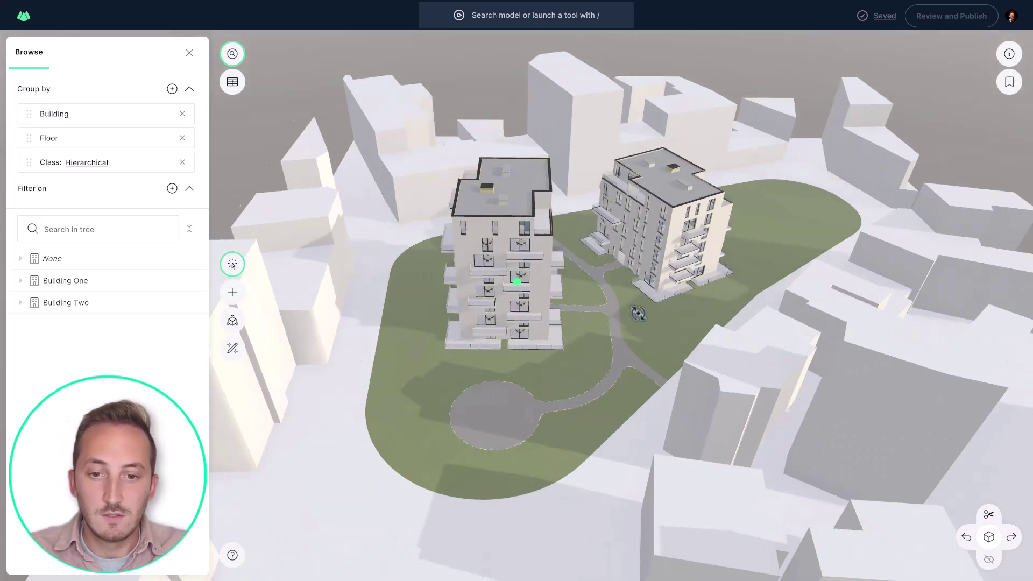
pyautogui.scroll(3, 646, 285)
pyautogui.moveTo(529, 312); pyautogui.dragTo(488, 339, button='middle')
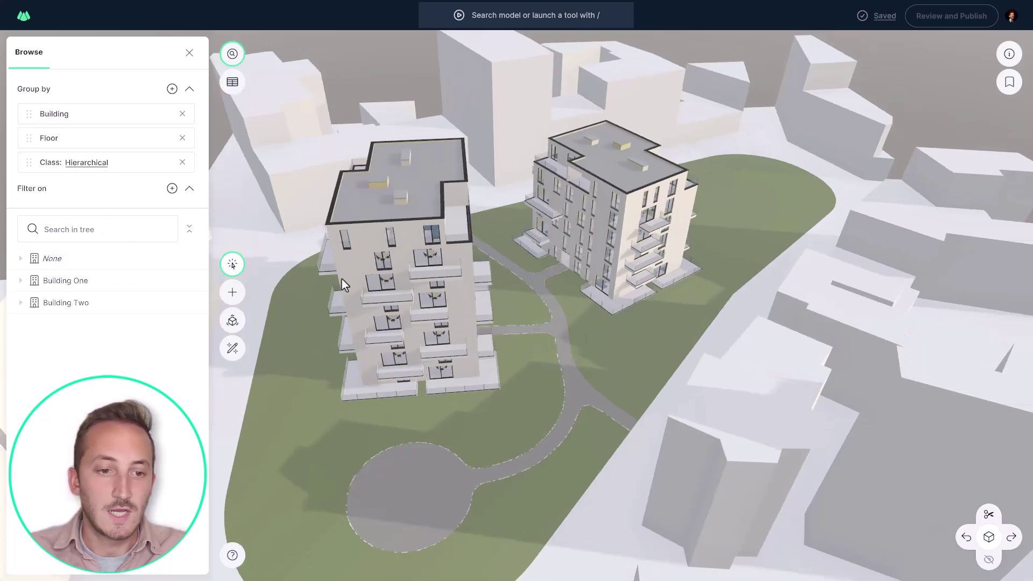
pyautogui.scroll(-3, 506, 297)
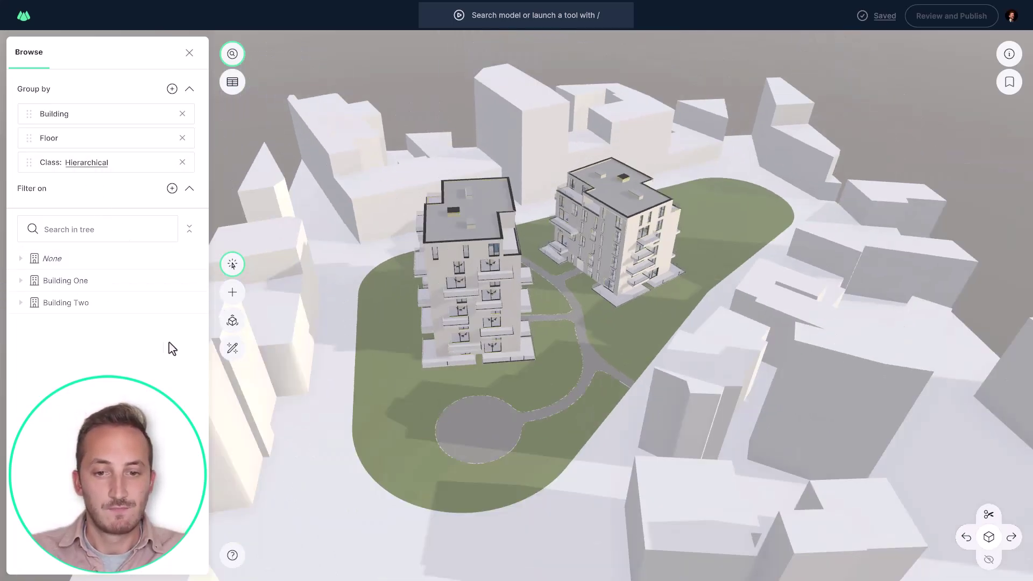
# Step: Highlight Building Two, Building One and the elements without a building in turn, and inspect them in the model
pyautogui.click(75, 303)
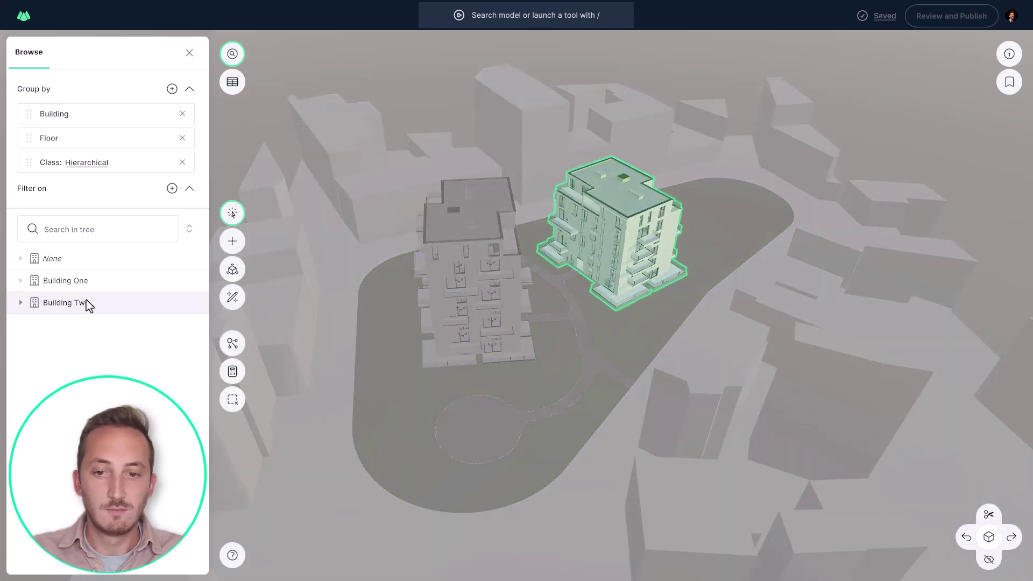
pyautogui.click(88, 285)
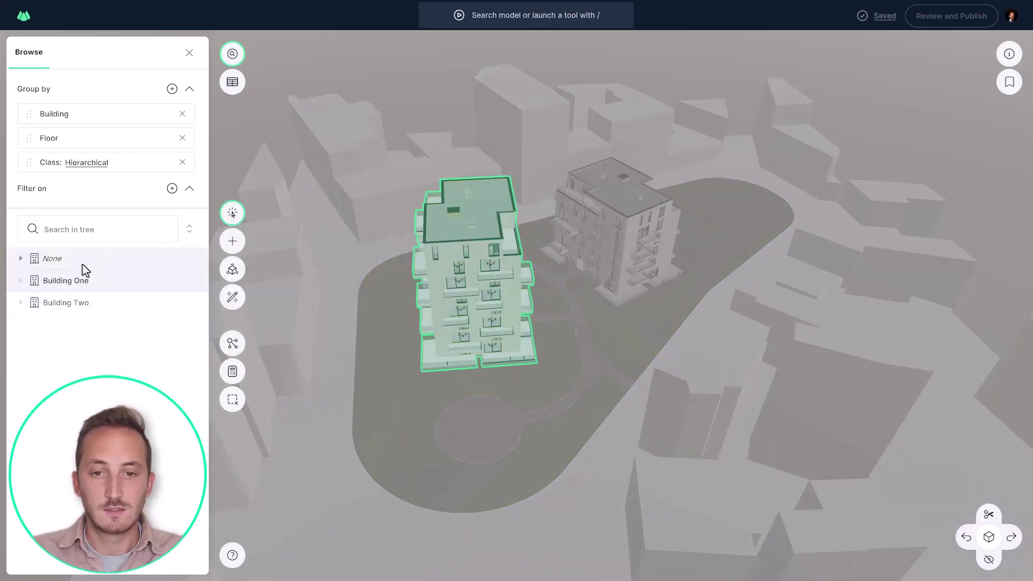
pyautogui.click(83, 263)
pyautogui.scroll(-2, 263, 260)
pyautogui.moveTo(540, 284); pyautogui.dragTo(527, 432, button='middle')
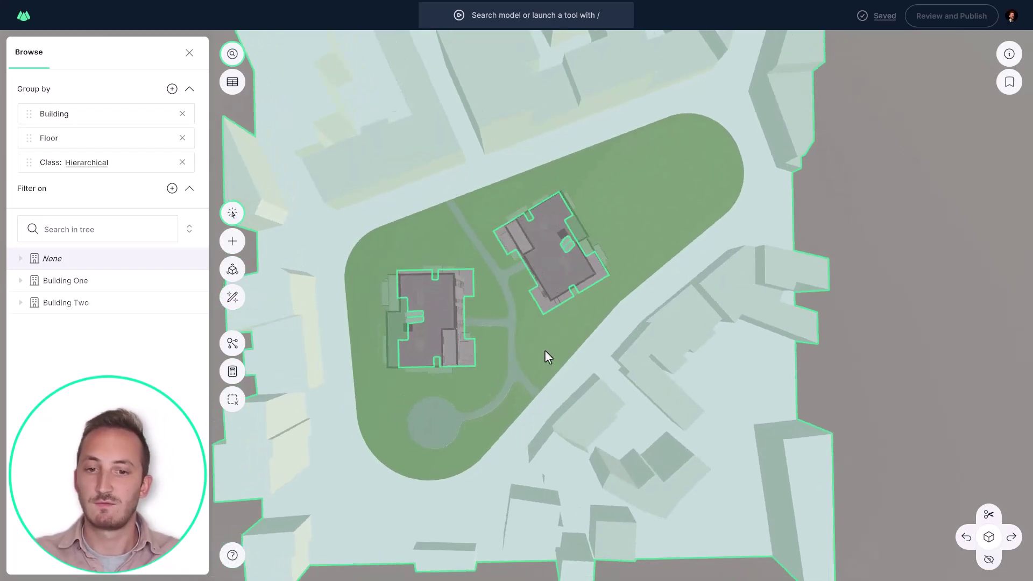
pyautogui.scroll(-3, 540, 340)
pyautogui.moveTo(543, 334); pyautogui.dragTo(554, 215, button='middle')
pyautogui.scroll(5, 543, 248)
pyautogui.moveTo(486, 371); pyautogui.dragTo(603, 201, button='middle')
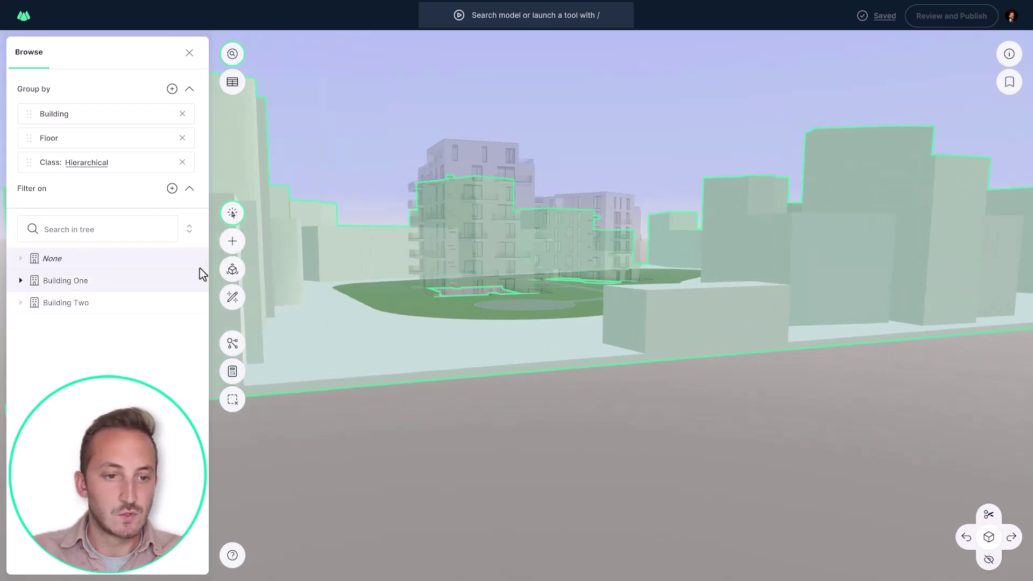
# Step: Remove the Building grouping from the tree and highlight the floors one after another from 1st to 6th
pyautogui.click(182, 114)
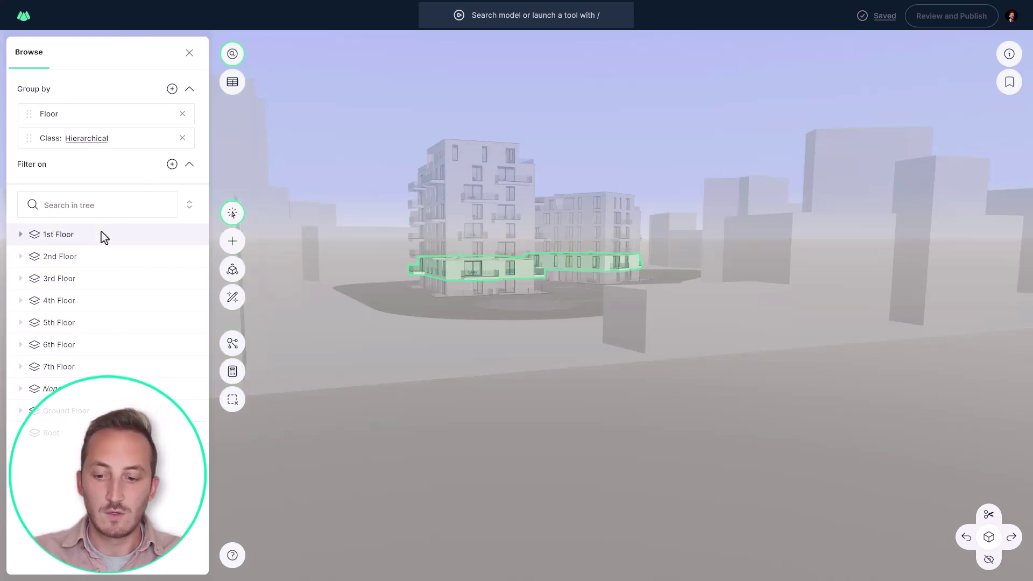
pyautogui.press('Down')
pyautogui.press('Down')
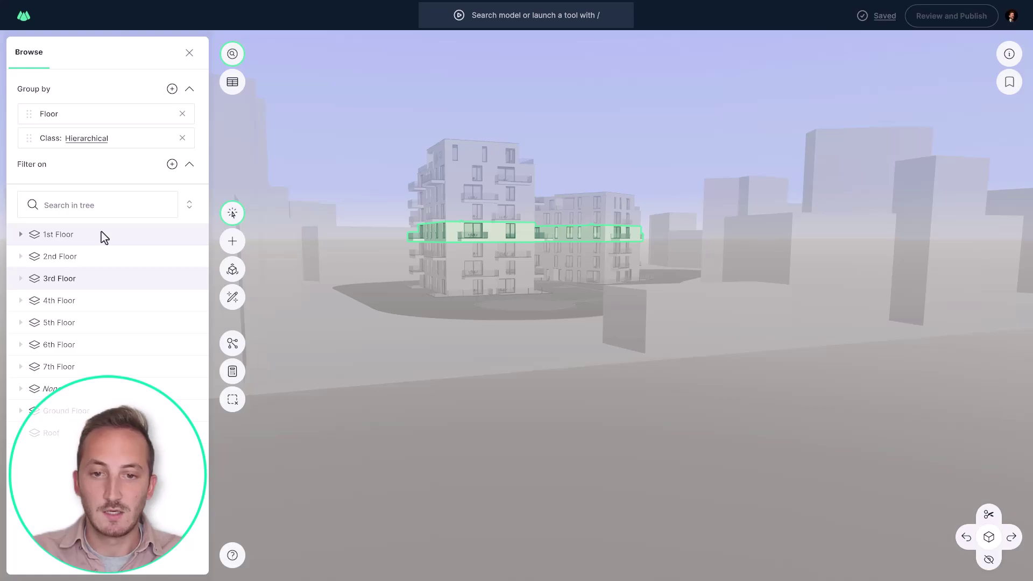
pyautogui.press('Down')
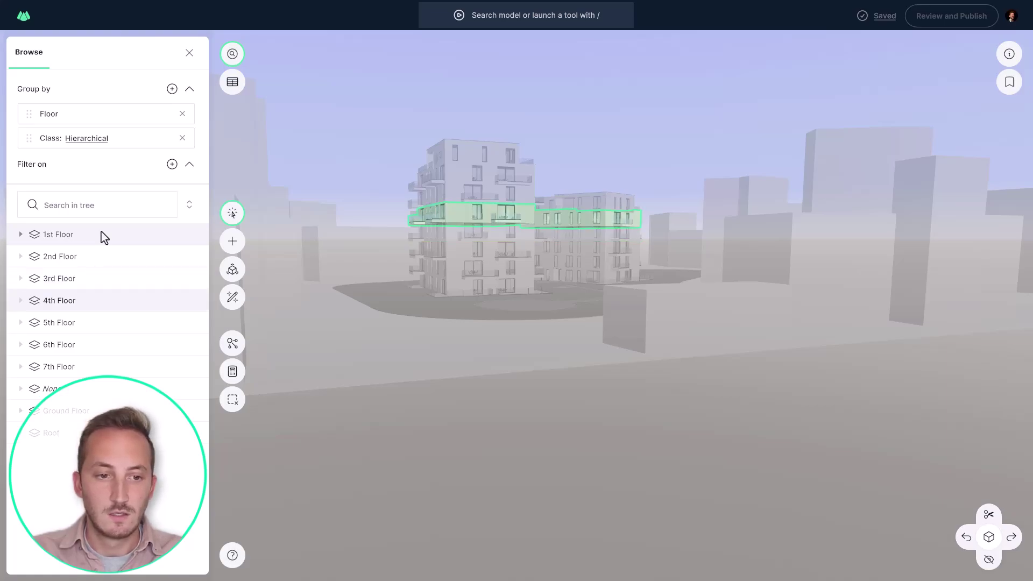
pyautogui.click(89, 325)
pyautogui.click(96, 346)
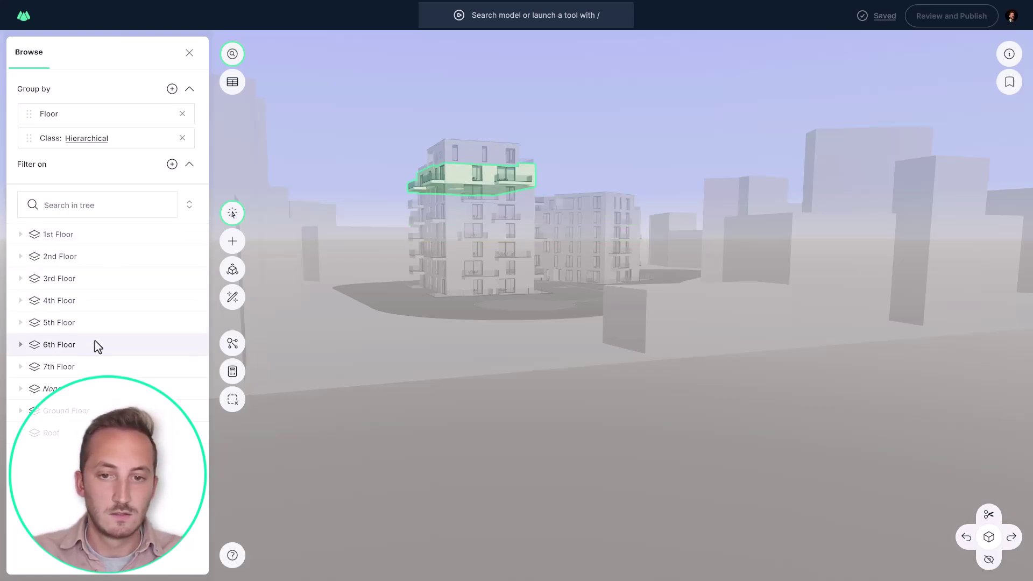
# Step: Select the 7th Floor and isolate its elements in the model
pyautogui.click(96, 364)
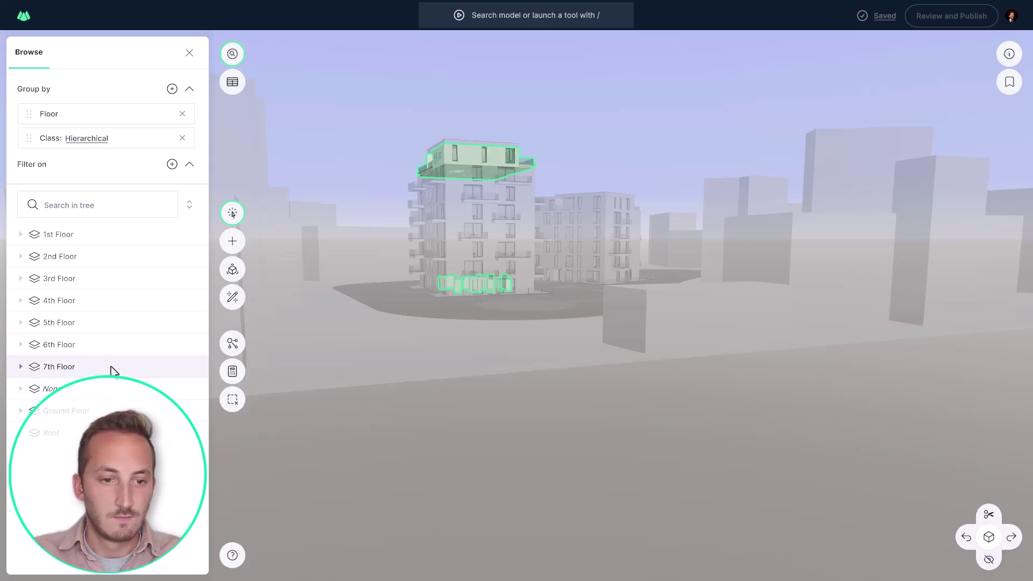
pyautogui.scroll(2, 469, 157)
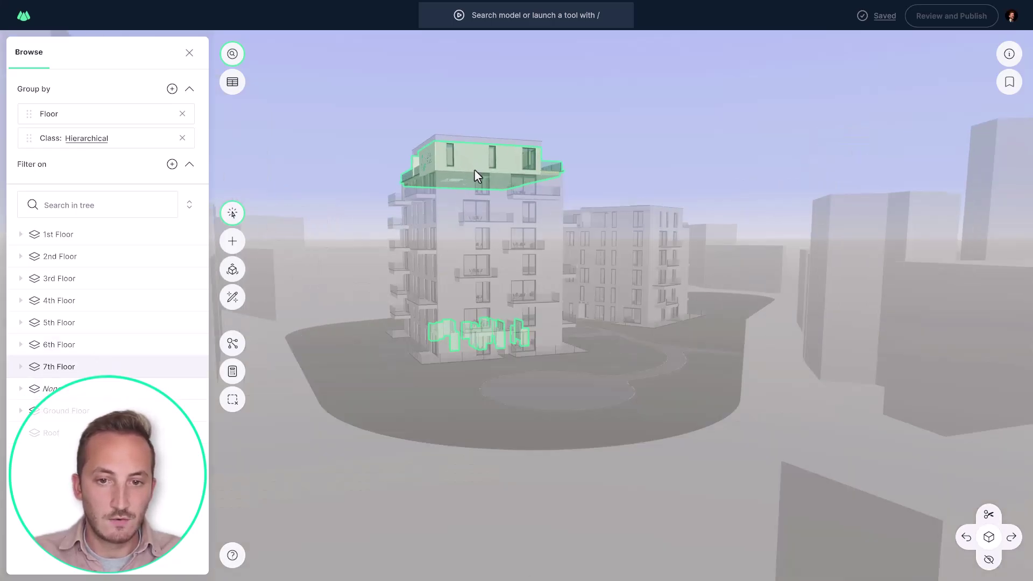
pyautogui.scroll(2, 466, 181)
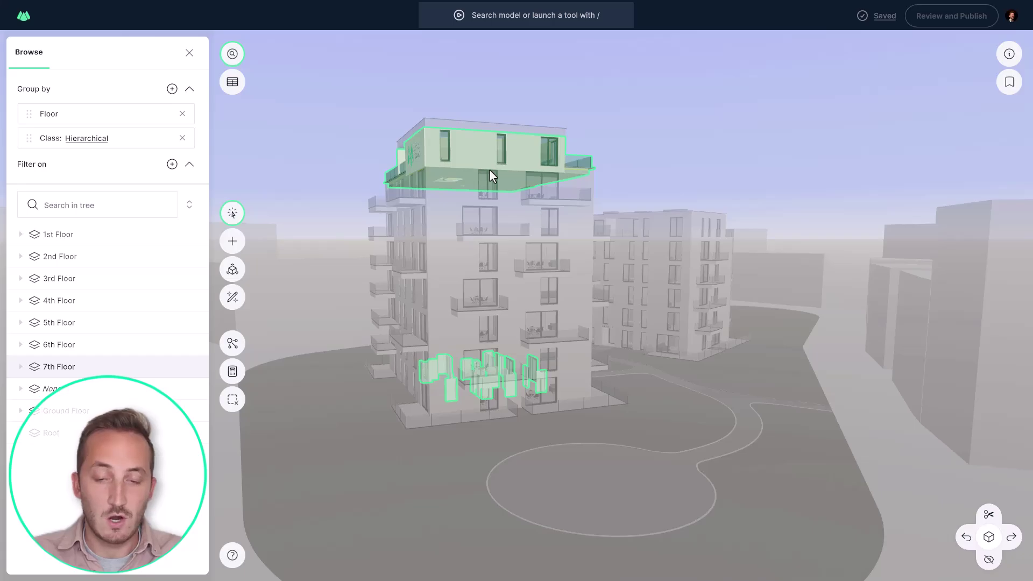
pyautogui.scroll(3, 542, 372)
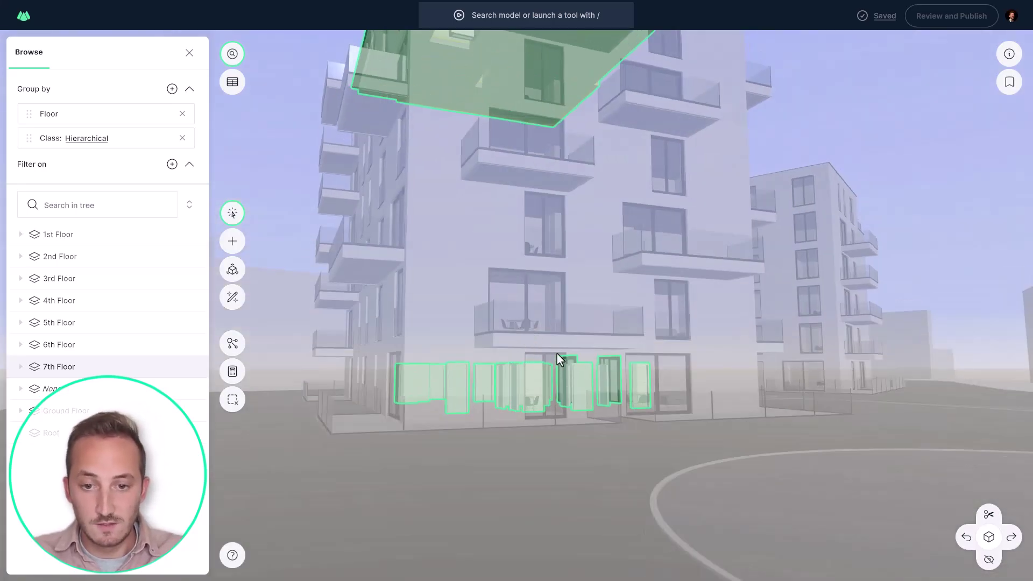
pyautogui.moveTo(528, 375); pyautogui.dragTo(669, 386, button='middle')
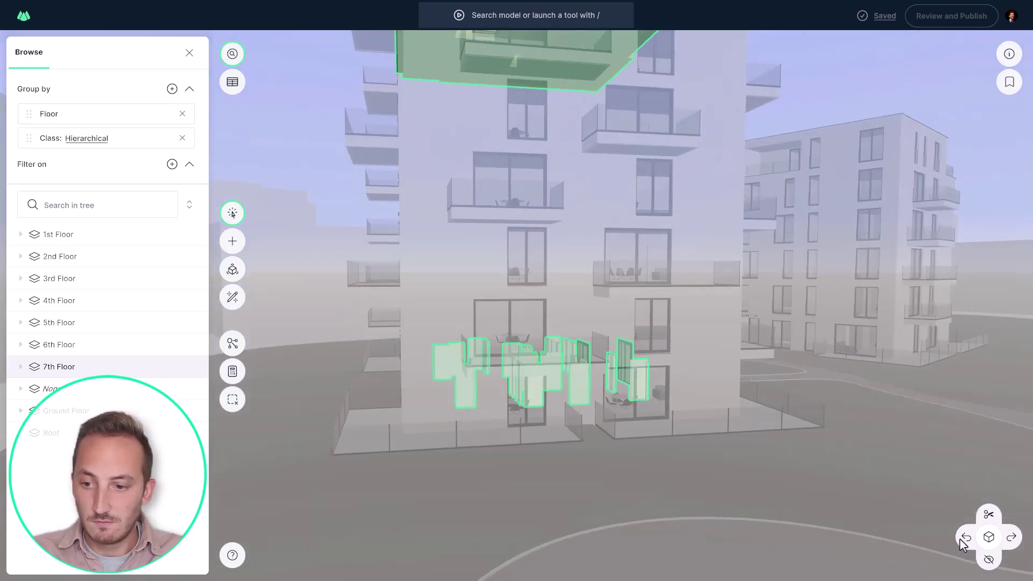
pyautogui.click(990, 559)
pyautogui.click(983, 454)
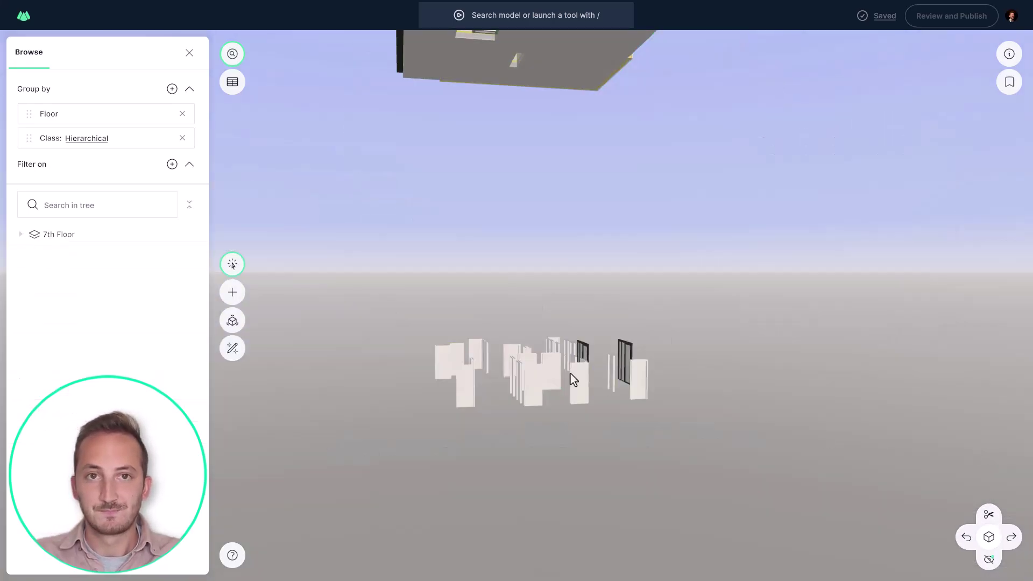
# Step: Select the stray group of doors down at ground level and change their location to Ground Floor of Building One
pyautogui.moveTo(341, 299); pyautogui.dragTo(732, 450)
pyautogui.moveTo(572, 388)
pyautogui.mouseDown(button='middle')
pyautogui.moveTo(569, 369)
pyautogui.moveTo(555, 376)
pyautogui.moveTo(586, 397)
pyautogui.mouseUp(button='middle')
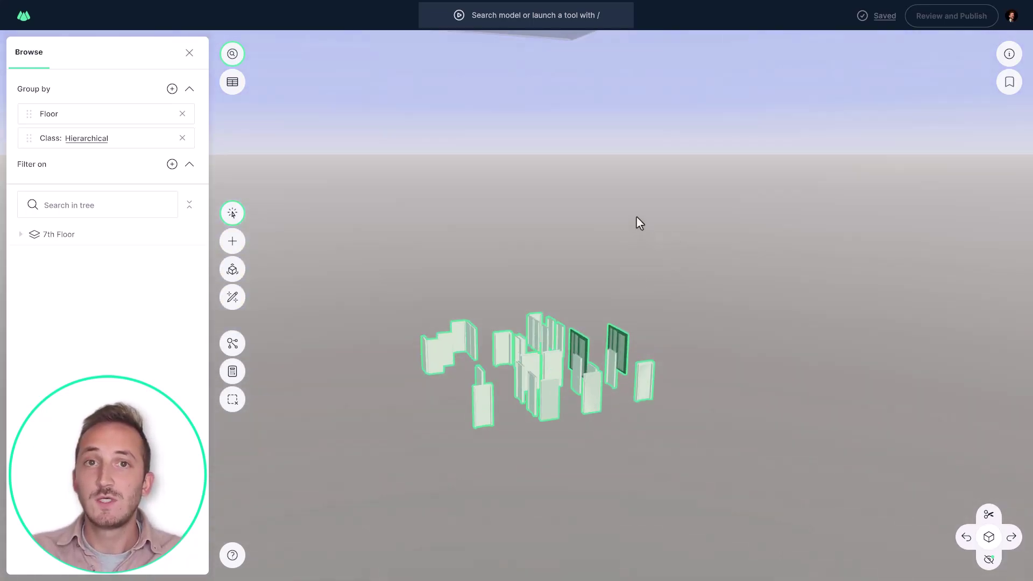
pyautogui.click(1009, 56)
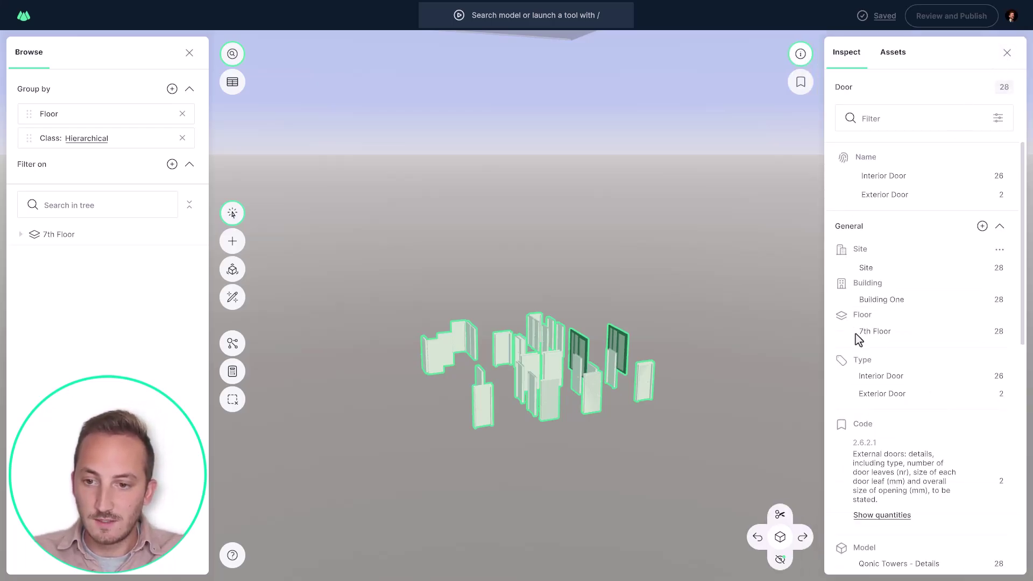
pyautogui.click(909, 339)
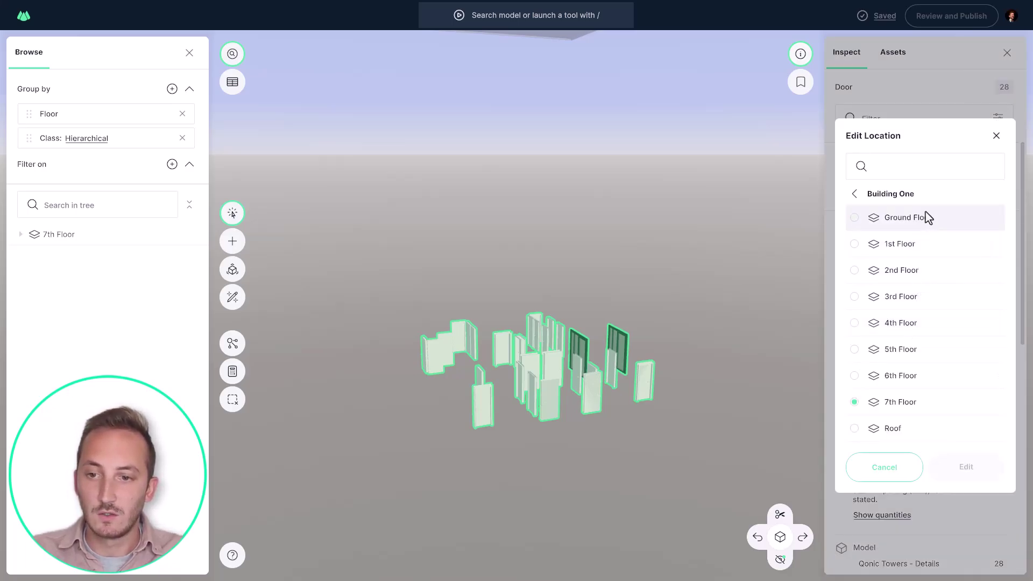
pyautogui.click(895, 221)
pyautogui.click(982, 469)
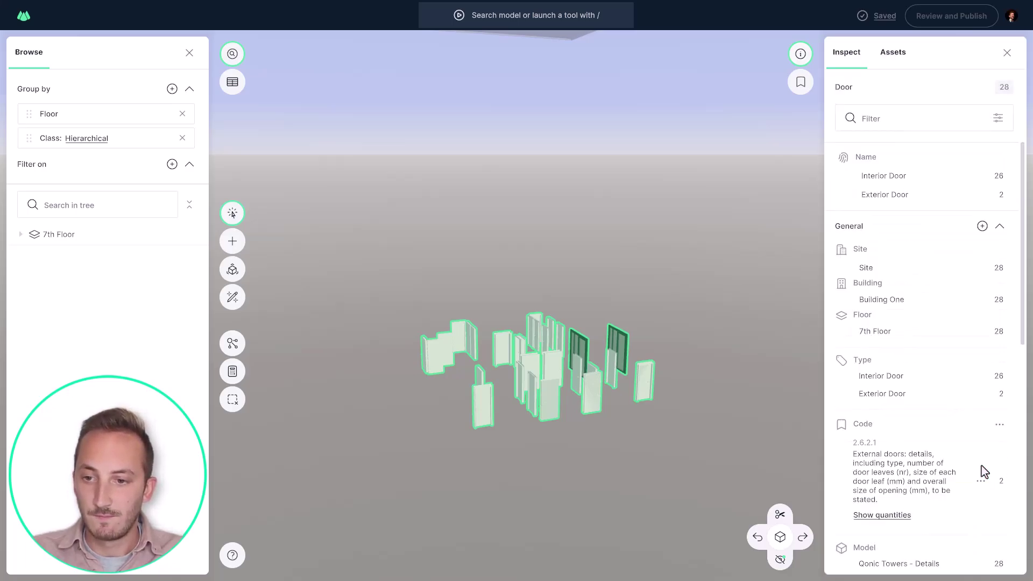
pyautogui.click(1007, 53)
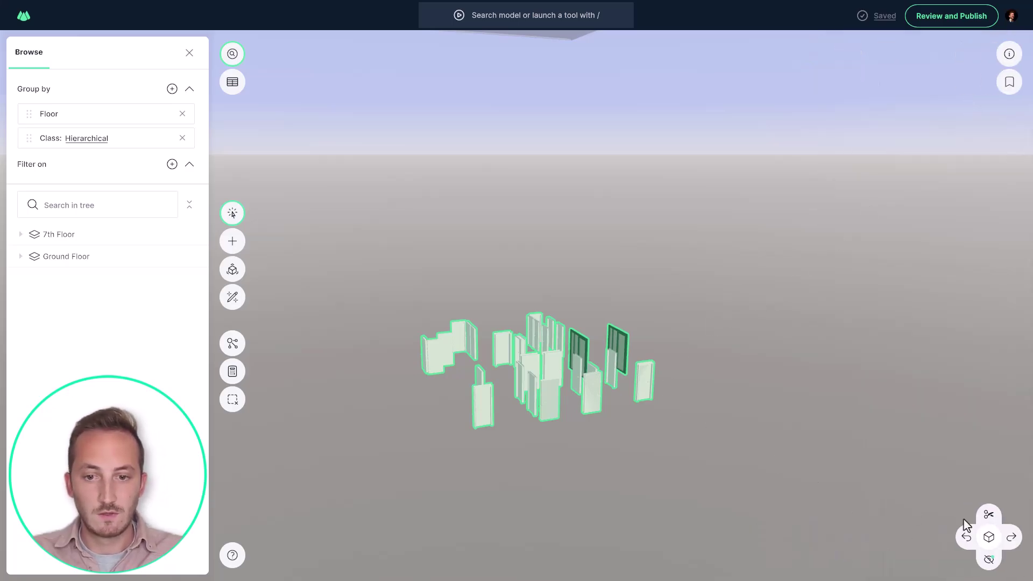
# Step: End the isolation so that all elements of the model are shown again
pyautogui.click(992, 563)
pyautogui.moveTo(993, 562)
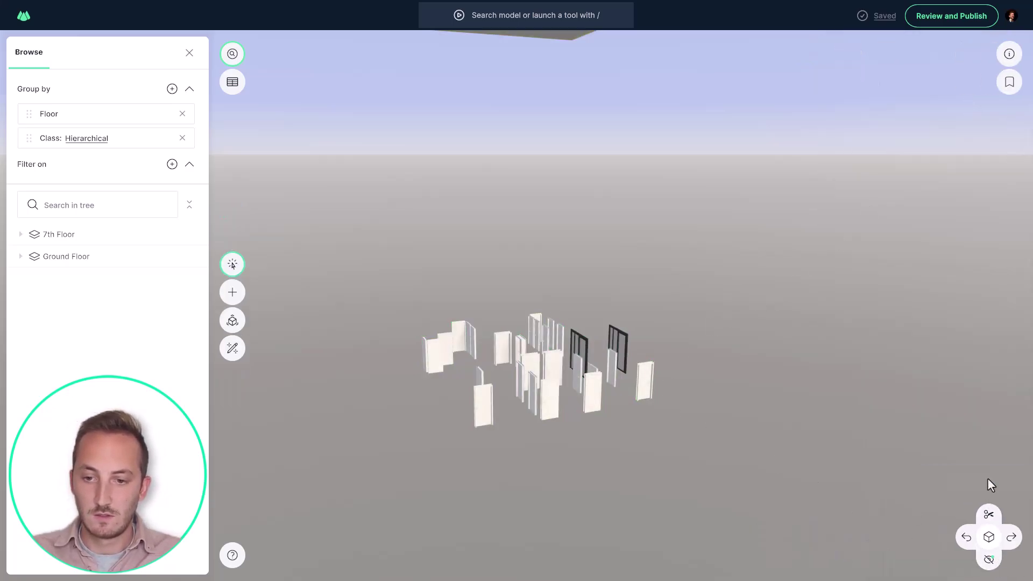
pyautogui.click(987, 479)
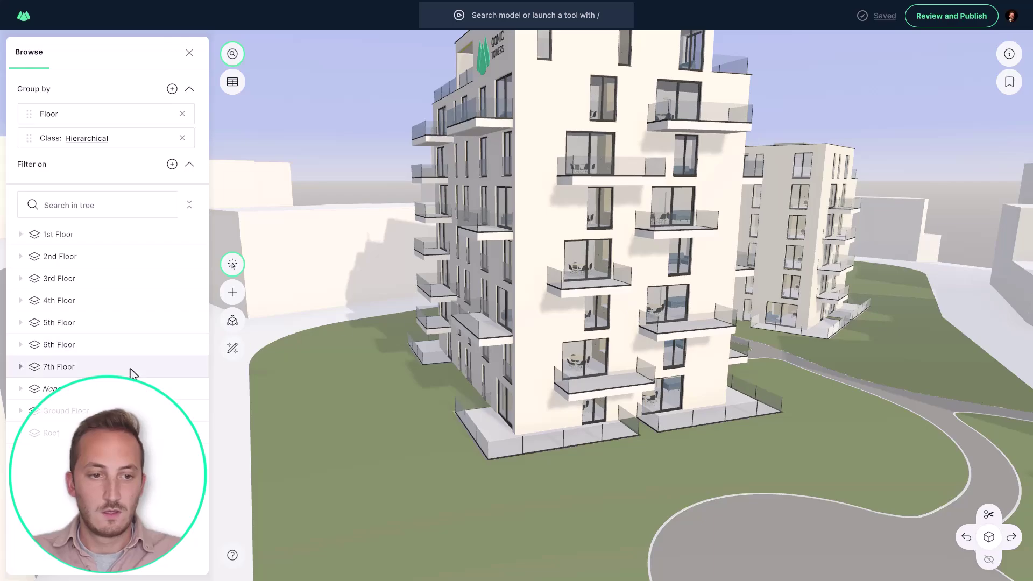
# Step: Check the elements assigned to the 7th Floor, Ground Floor and Roof by highlighting each, and clear the selection
pyautogui.click(132, 368)
pyautogui.moveTo(565, 291); pyautogui.dragTo(537, 312, button='middle')
pyautogui.scroll(-3, 537, 312)
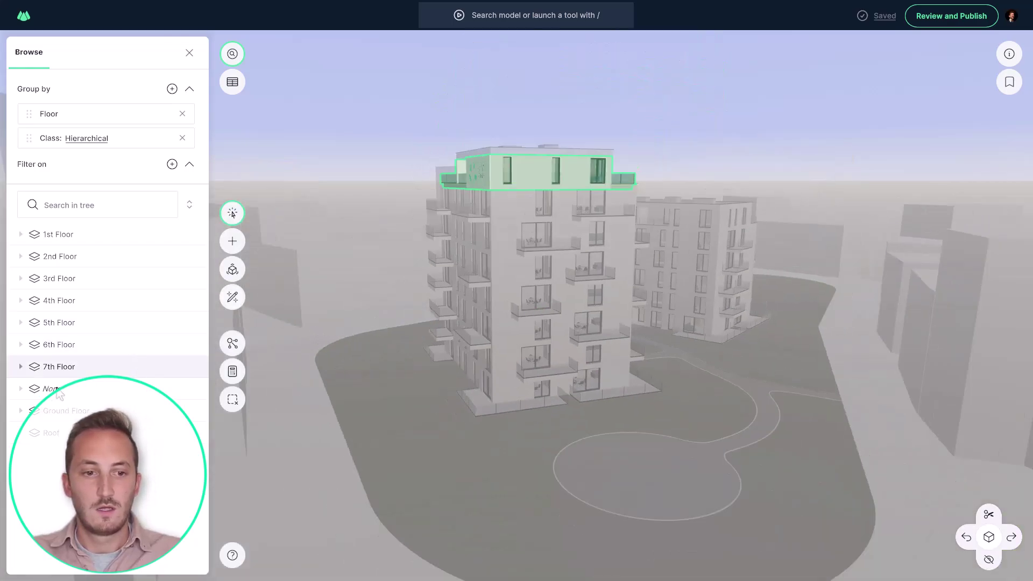
pyautogui.click(74, 413)
pyautogui.click(71, 434)
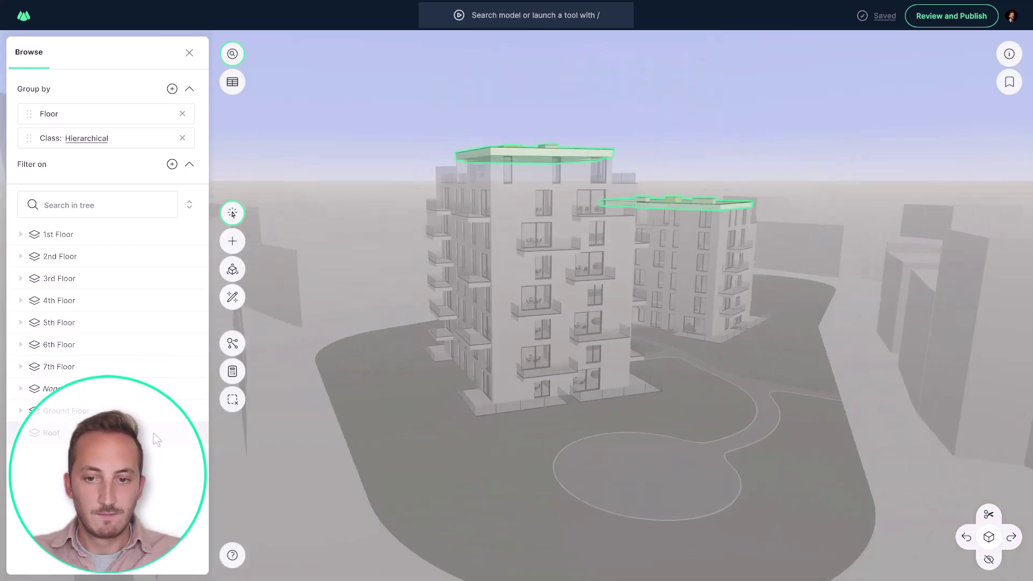
pyautogui.press('Escape')
# Step: Remove the Class and Floor groupings from the browse tree
pyautogui.moveTo(611, 288); pyautogui.dragTo(619, 371, button='right')
pyautogui.moveTo(752, 181); pyautogui.dragTo(640, 269, button='middle')
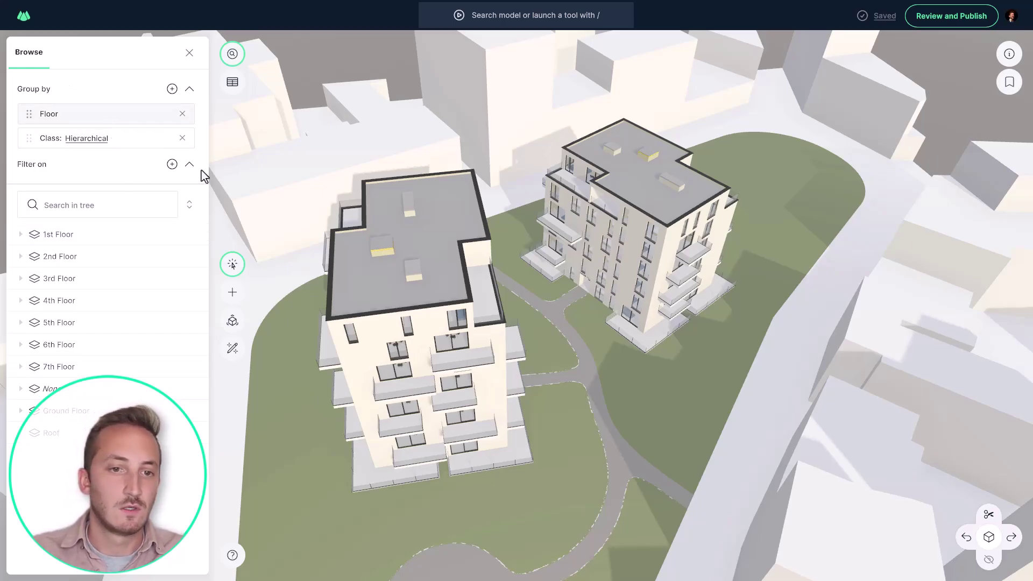
pyautogui.click(183, 139)
pyautogui.click(182, 114)
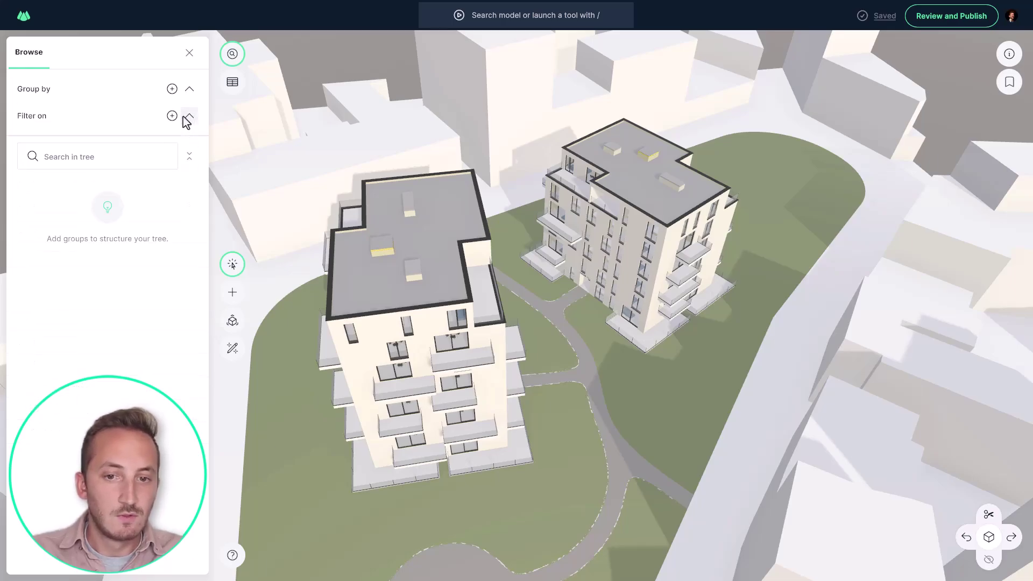
# Step: Add a class filter to the browse tree that keeps only Door elements
pyautogui.moveTo(374, 296); pyautogui.dragTo(454, 254)
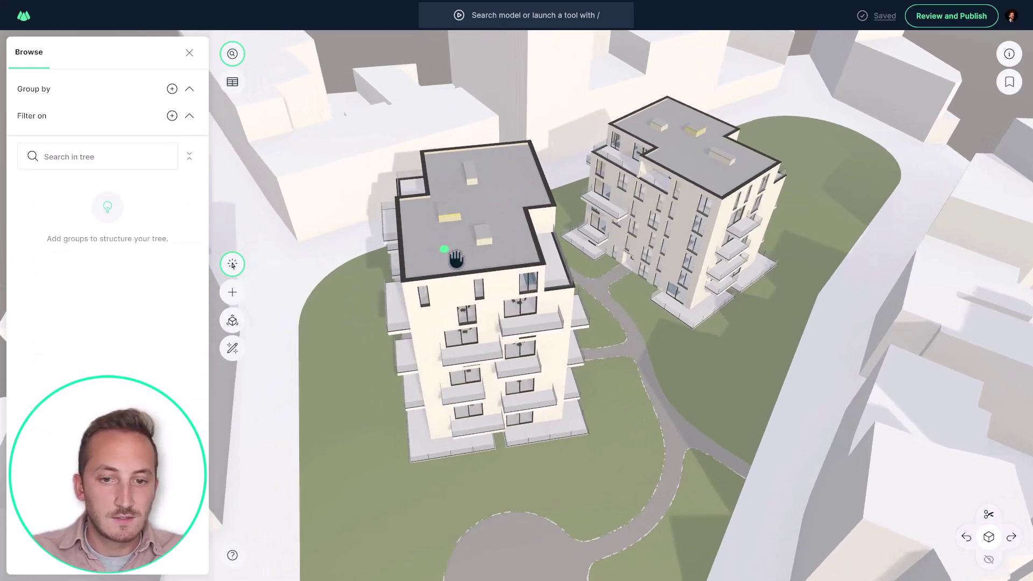
pyautogui.click(172, 116)
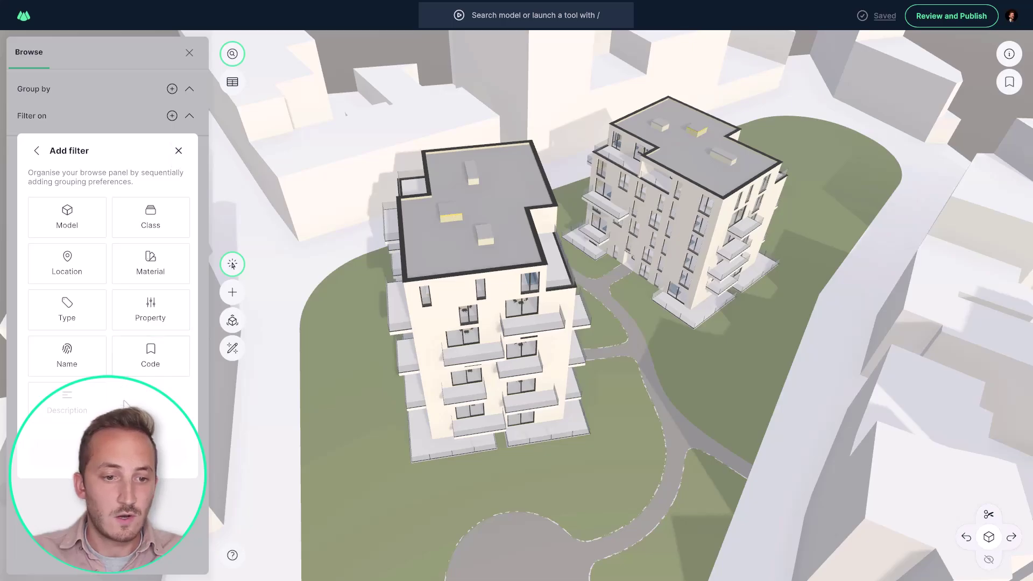
pyautogui.click(159, 224)
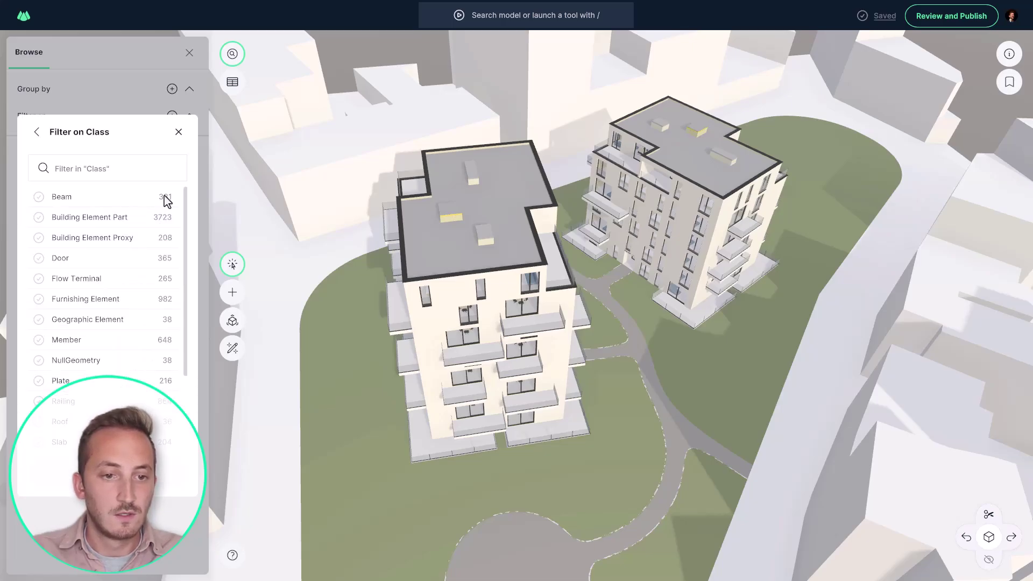
pyautogui.click(85, 263)
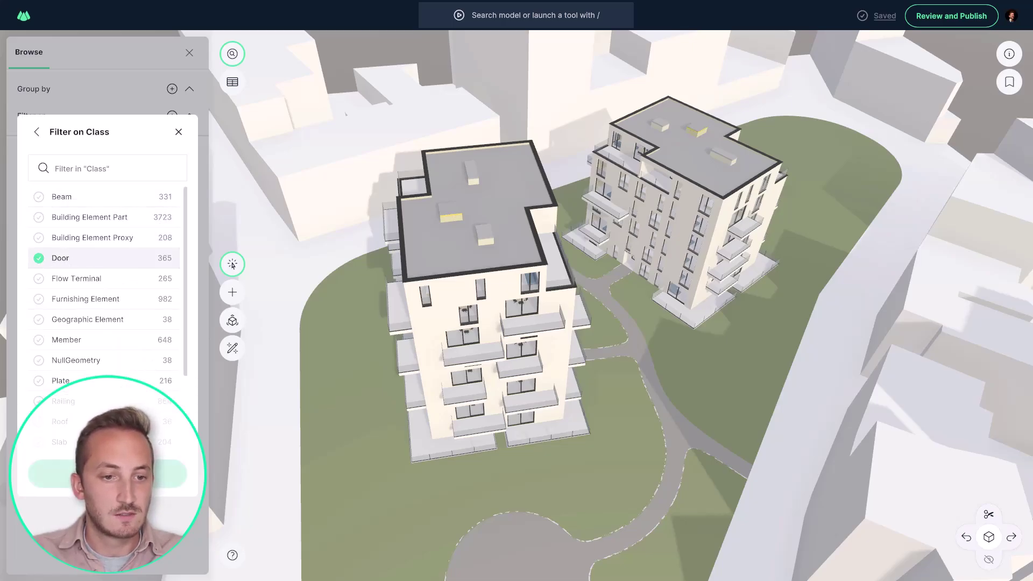
pyautogui.click(108, 474)
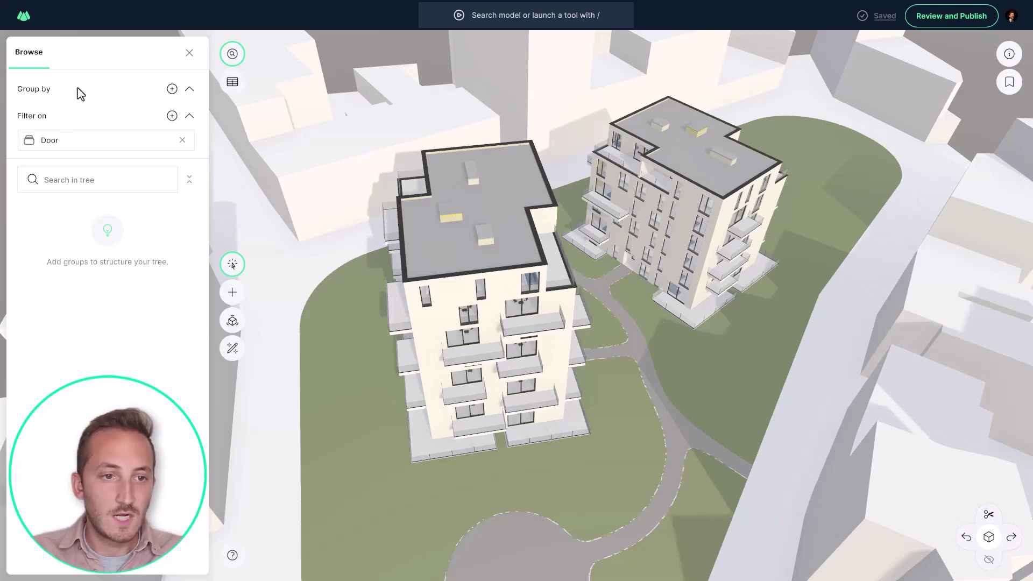
# Step: Group the door-filtered browse tree by the FireRating property
pyautogui.click(172, 90)
pyautogui.click(162, 317)
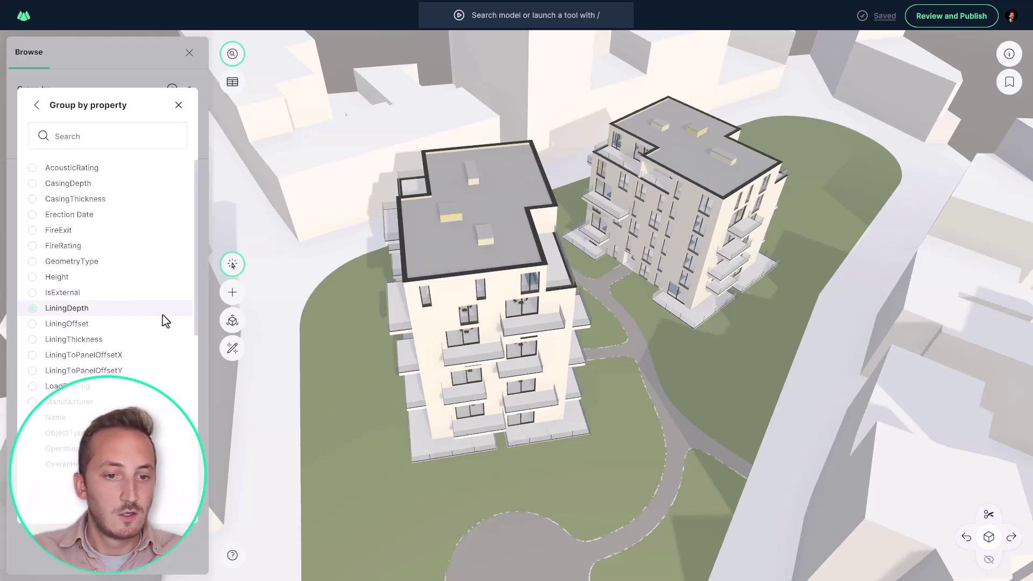
pyautogui.click(64, 246)
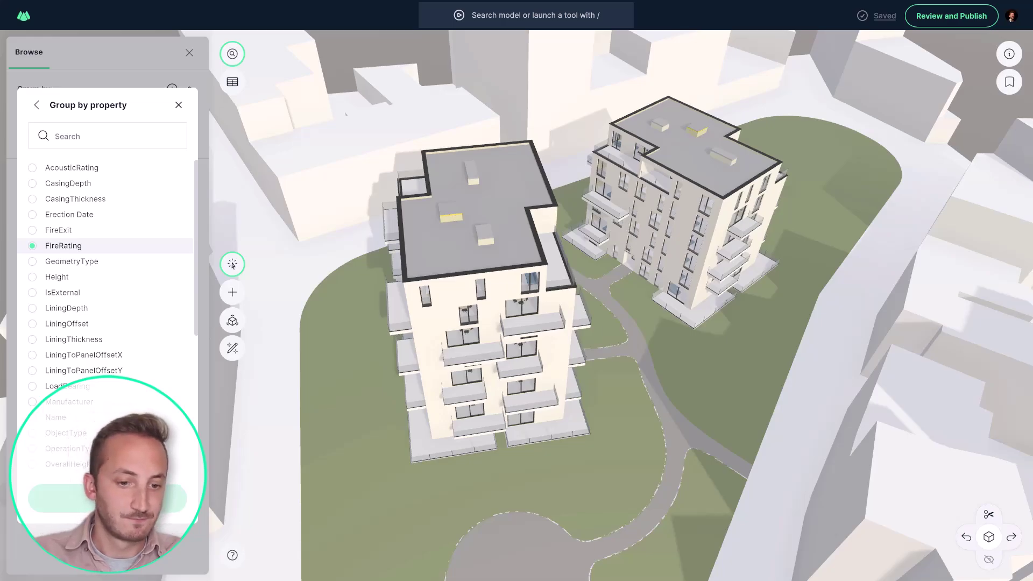
pyautogui.moveTo(615, 357); pyautogui.dragTo(498, 323)
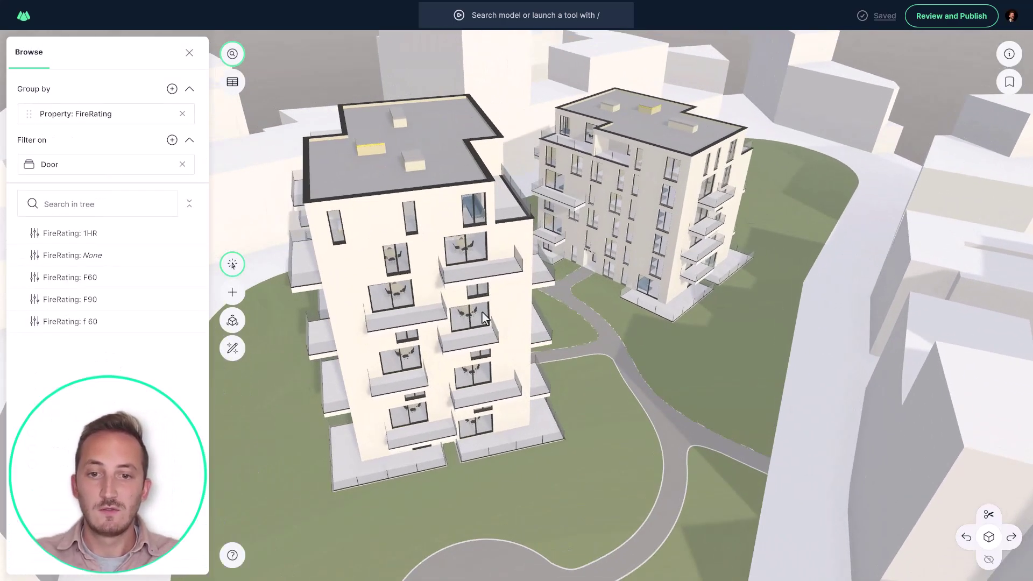
pyautogui.scroll(-2, 486, 318)
pyautogui.moveTo(434, 286); pyautogui.dragTo(478, 268, button='middle')
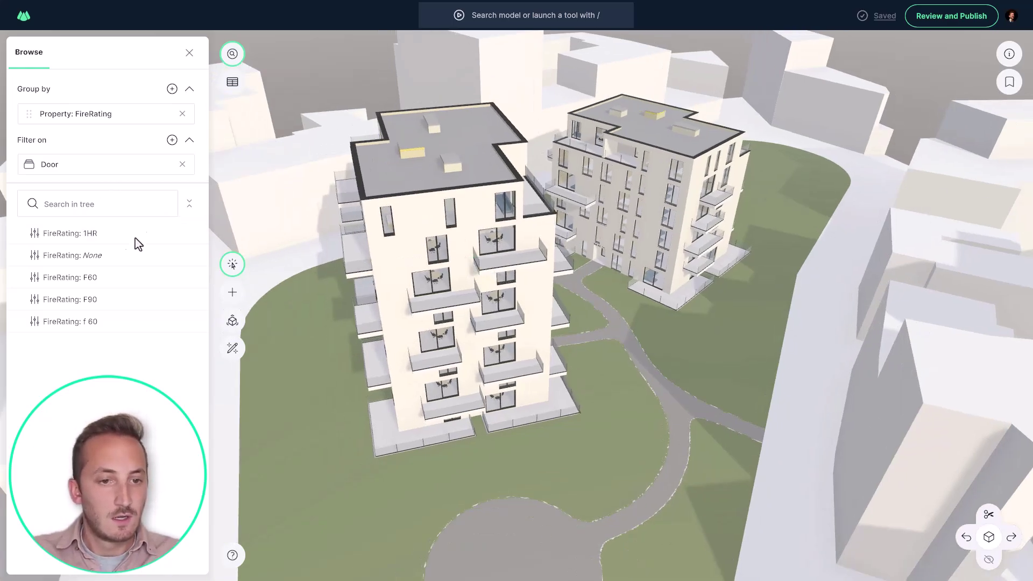
# Step: Check which doors carry the fire ratings f 60 and F60 by highlighting each group in the model
pyautogui.click(110, 326)
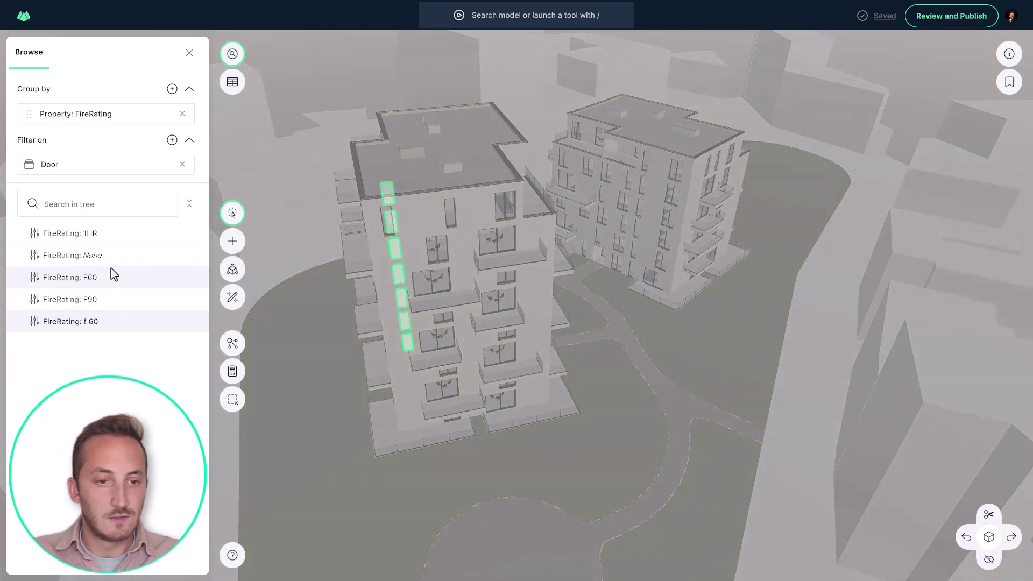
pyautogui.moveTo(436, 246); pyautogui.dragTo(459, 269, button='middle')
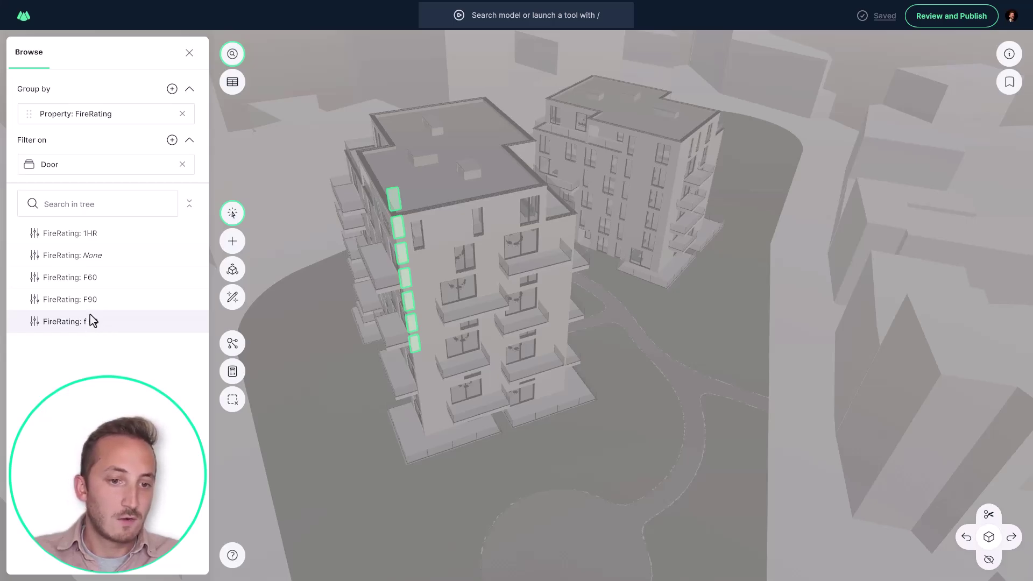
pyautogui.click(102, 283)
# Step: Select the doors of the 1HR, F60 and f 60 fire rating groups together
pyautogui.click(82, 232)
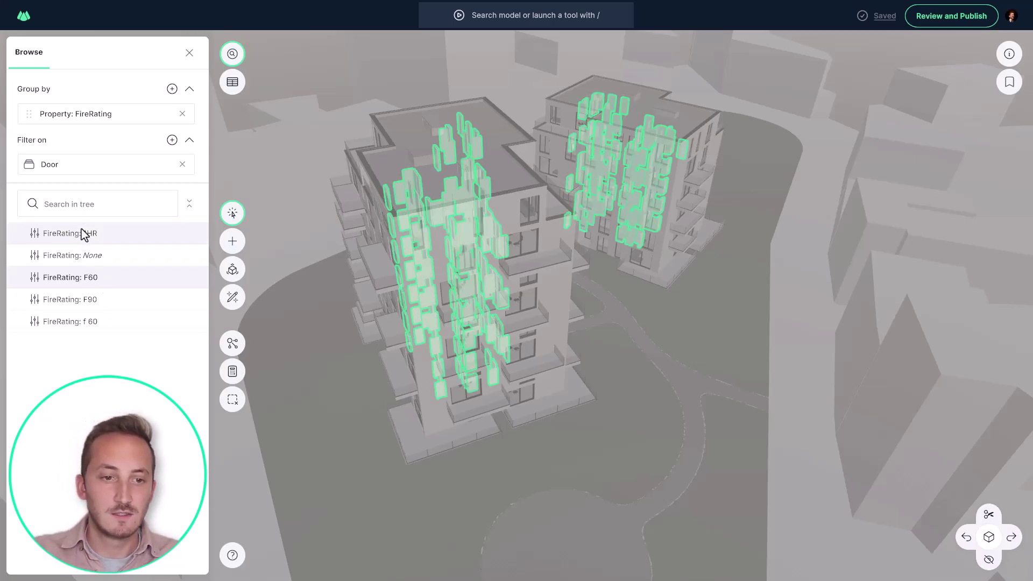
pyautogui.click(103, 283)
pyautogui.click(100, 326)
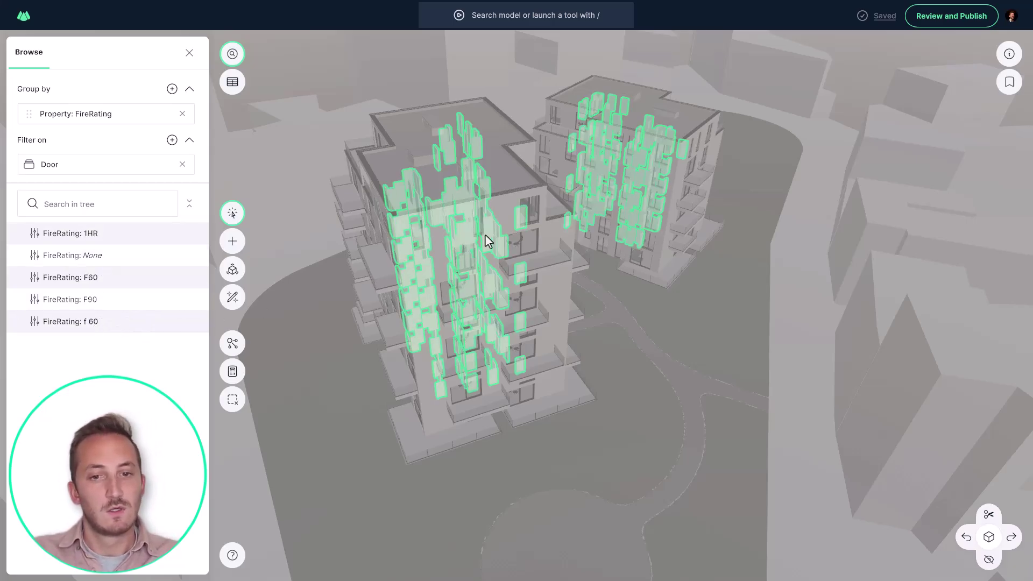
pyautogui.moveTo(485, 236); pyautogui.dragTo(509, 240, button='middle')
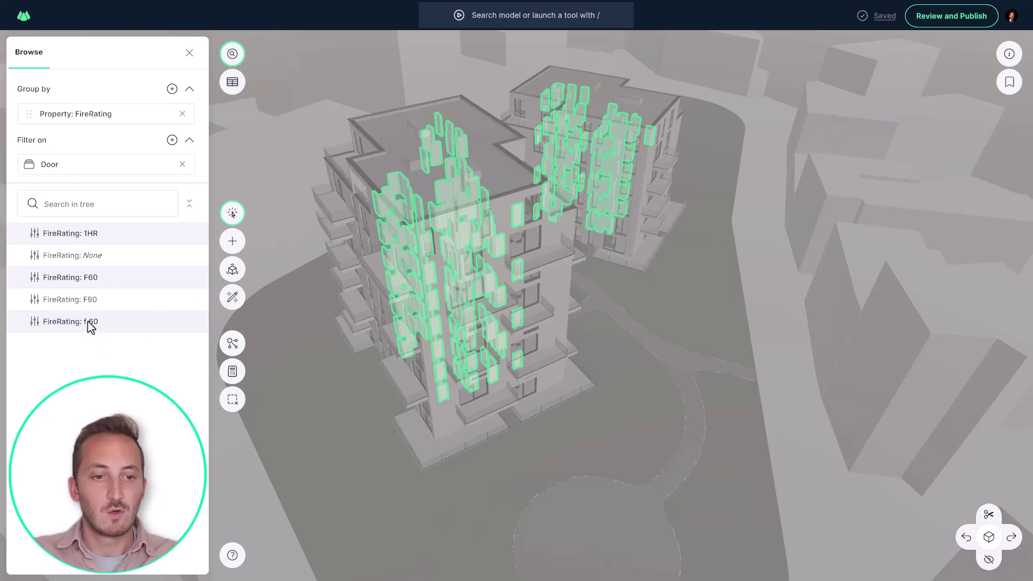
pyautogui.moveTo(513, 280); pyautogui.dragTo(525, 295, button='middle')
# Step: Set the FireRating under the Door Common properties of all selected doors to F60
pyautogui.click(1005, 78)
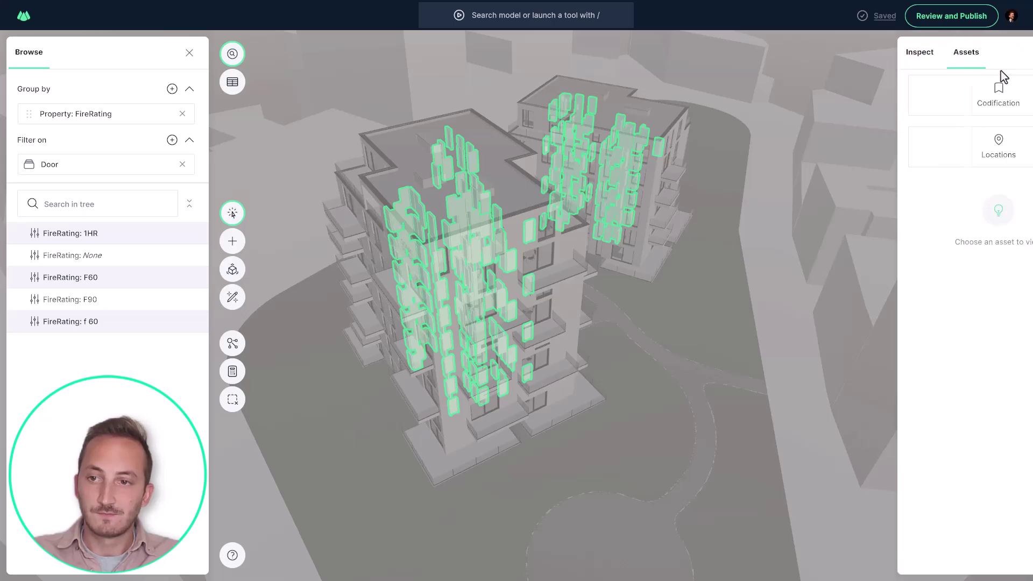
pyautogui.click(845, 56)
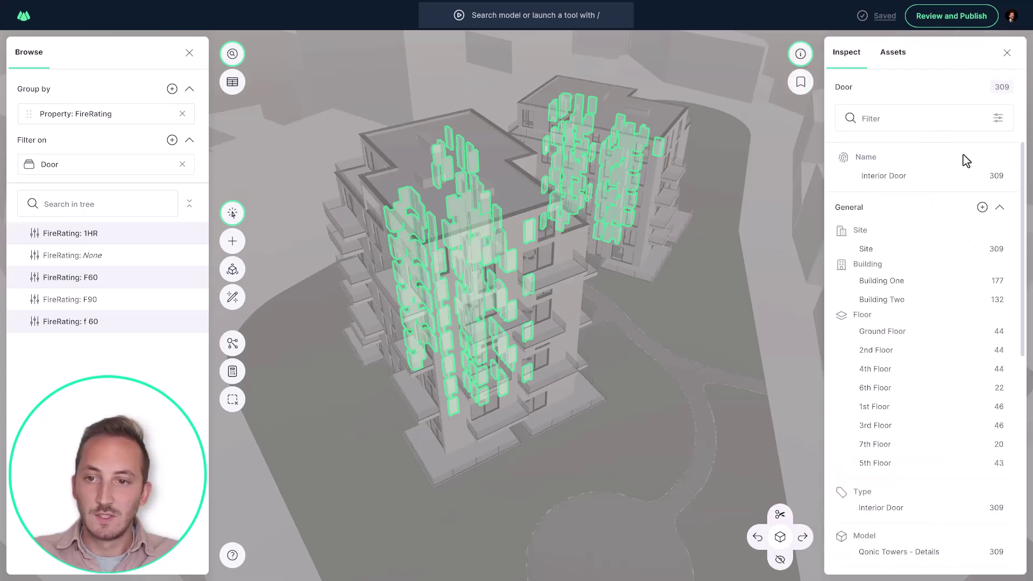
pyautogui.scroll(-8, 962, 254)
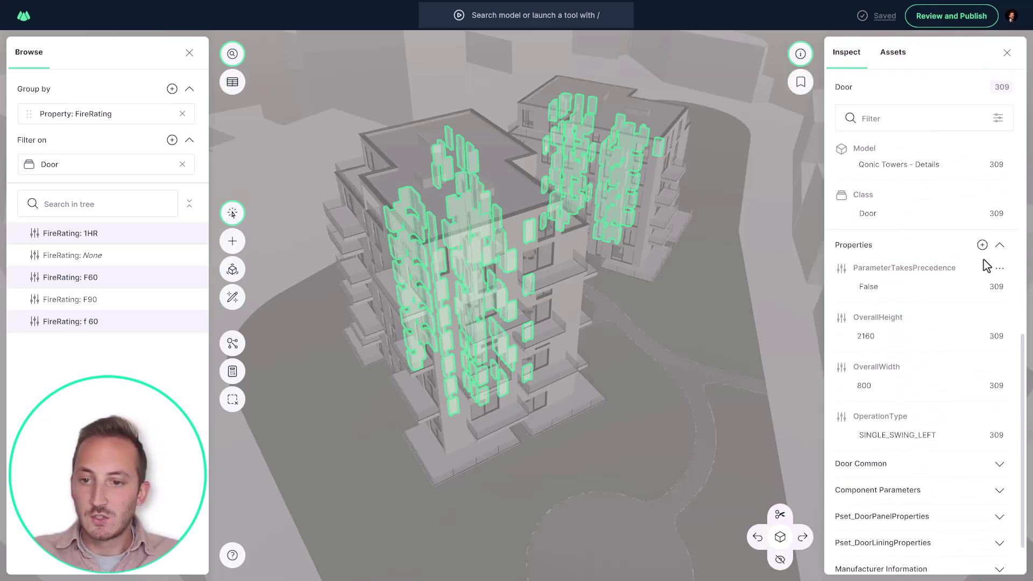
pyautogui.click(999, 410)
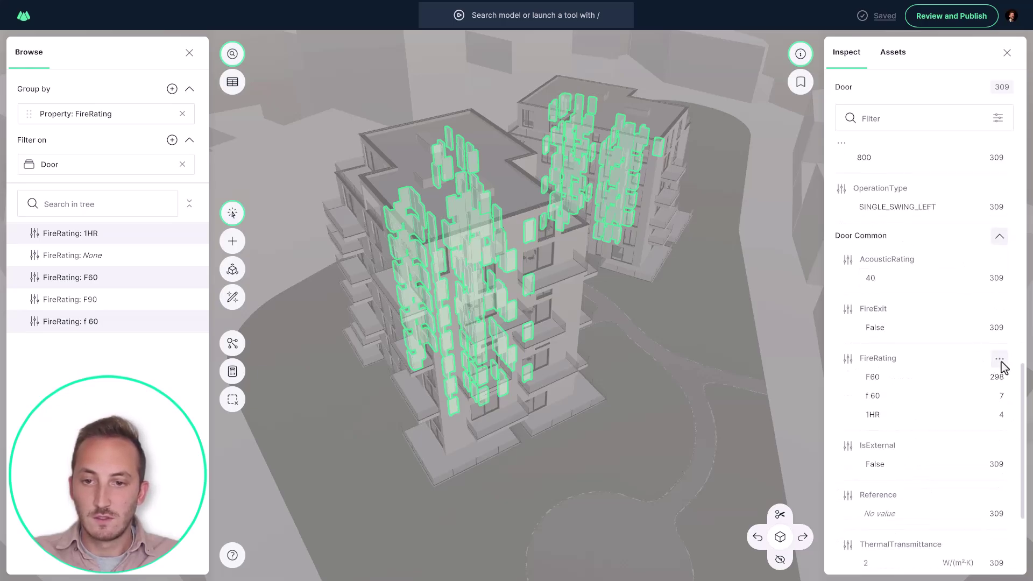
pyautogui.click(1000, 361)
pyautogui.click(952, 384)
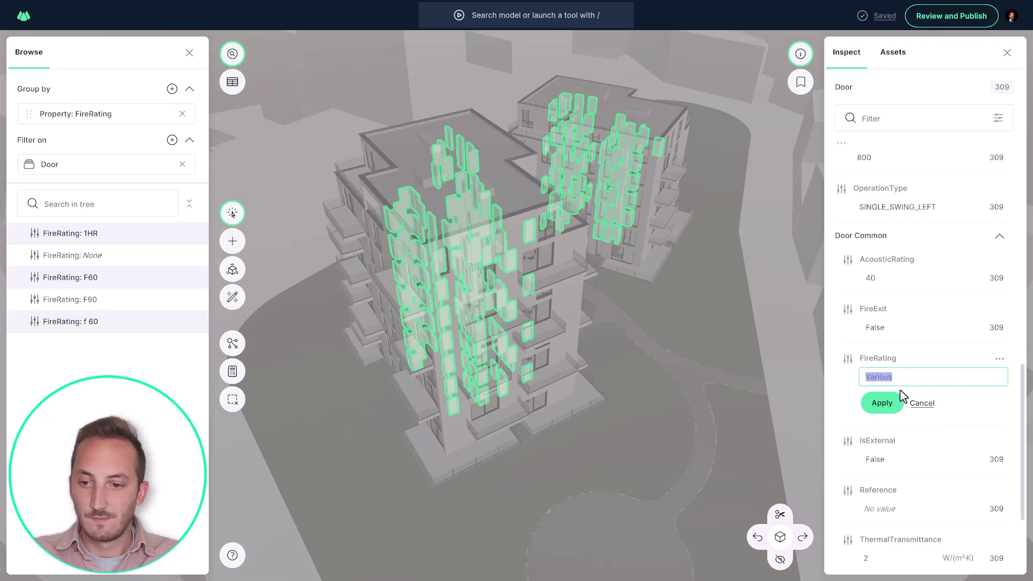
pyautogui.write('F60')
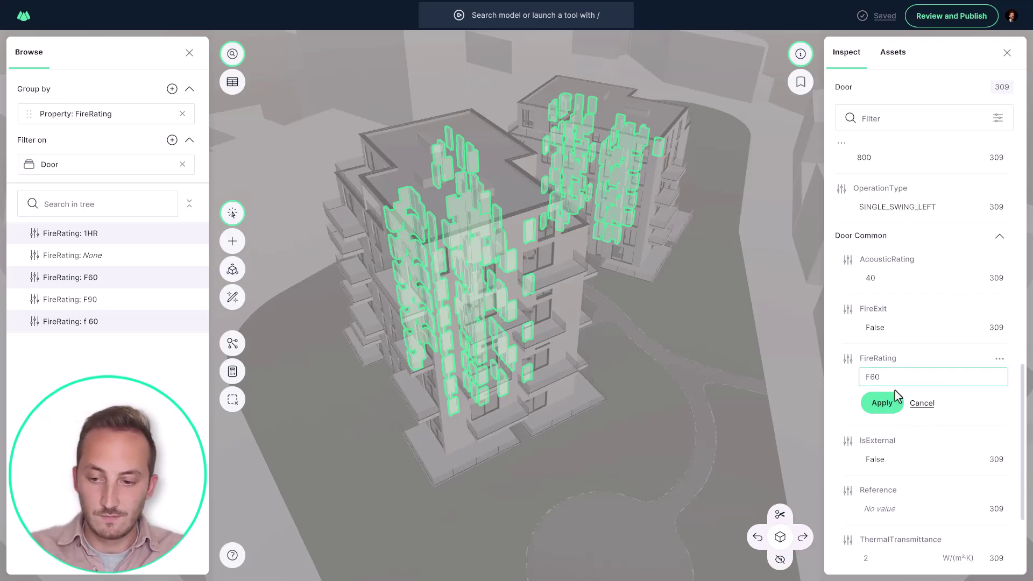
pyautogui.click(882, 403)
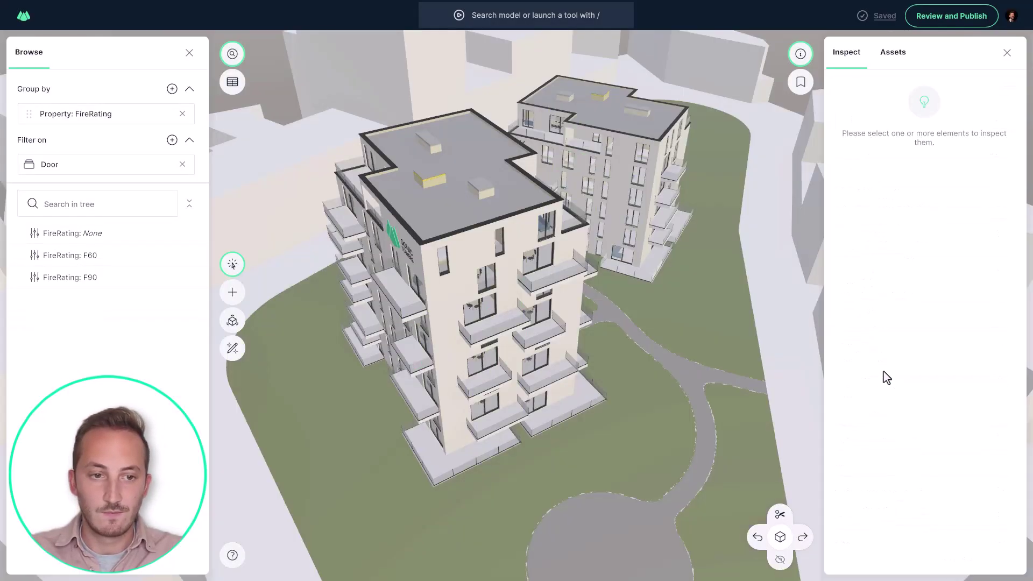
# Step: Select the doors without a fire rating, set their FireRating to F120, and close their properties
pyautogui.click(87, 241)
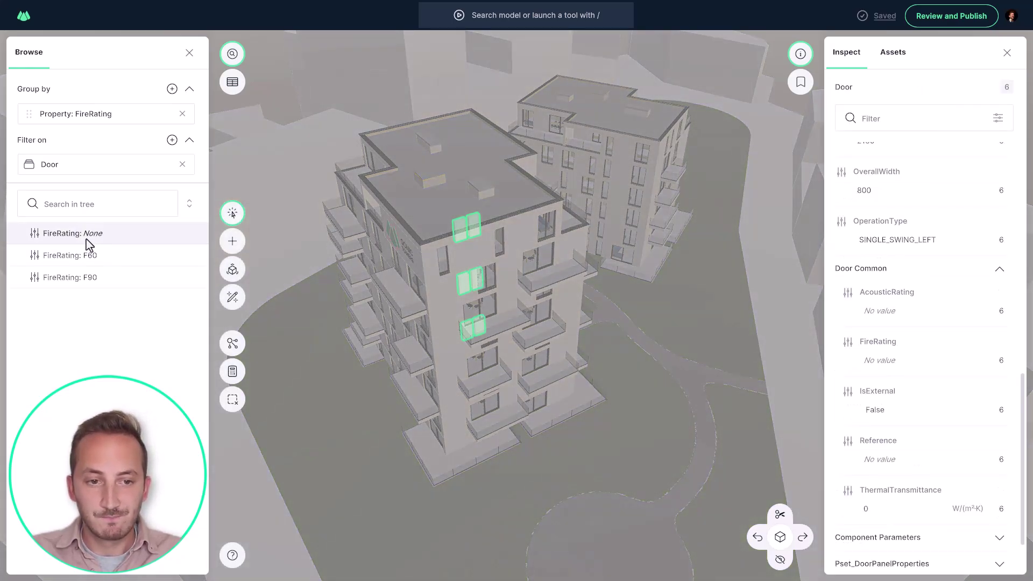
pyautogui.click(895, 367)
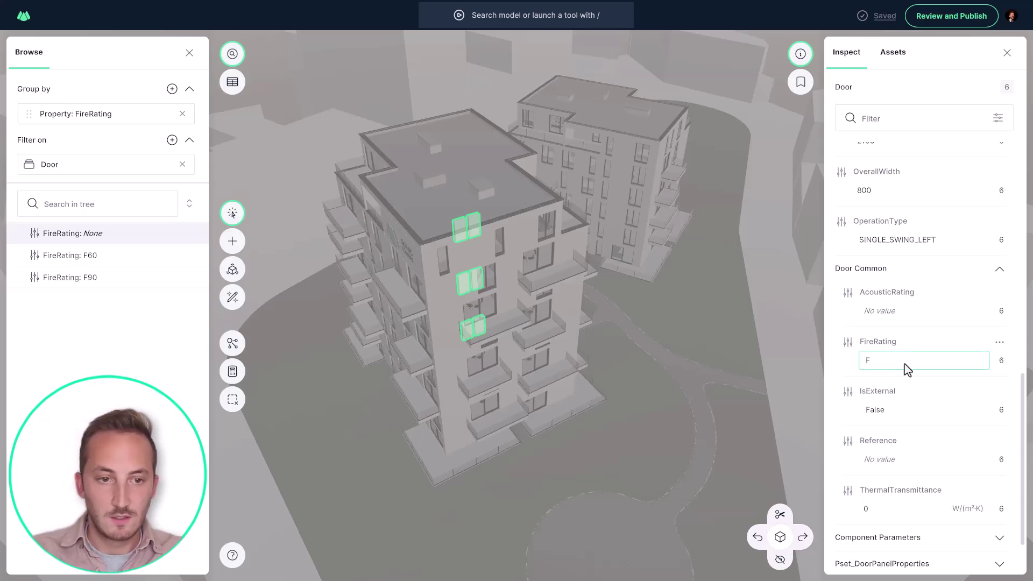
pyautogui.press('Return')
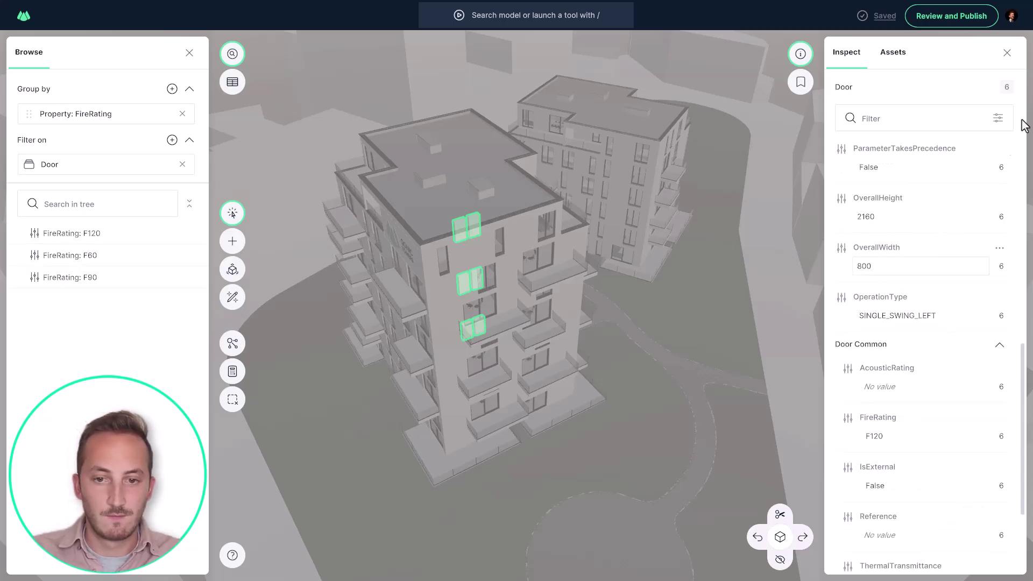
pyautogui.click(1007, 52)
# Step: Check the F90, F60 and F120 door groups by highlighting them singly and together, and clear the selection
pyautogui.scroll(3, 457, 274)
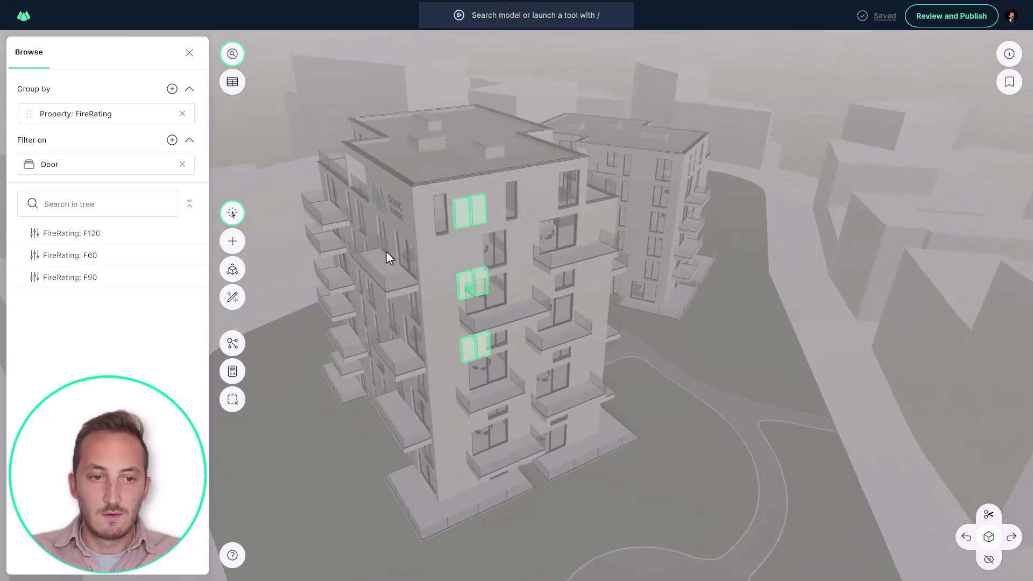
pyautogui.click(88, 276)
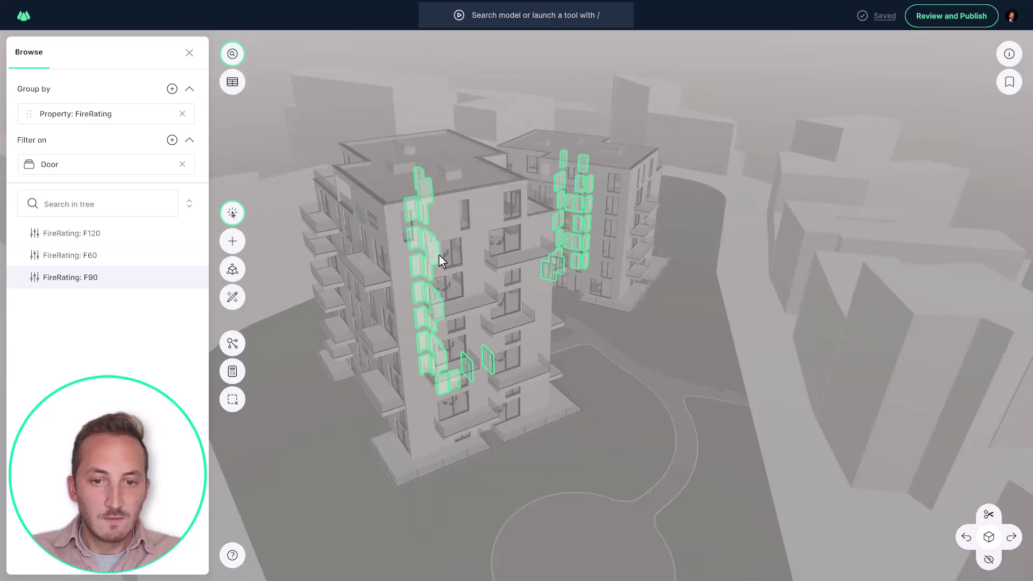
pyautogui.click(123, 255)
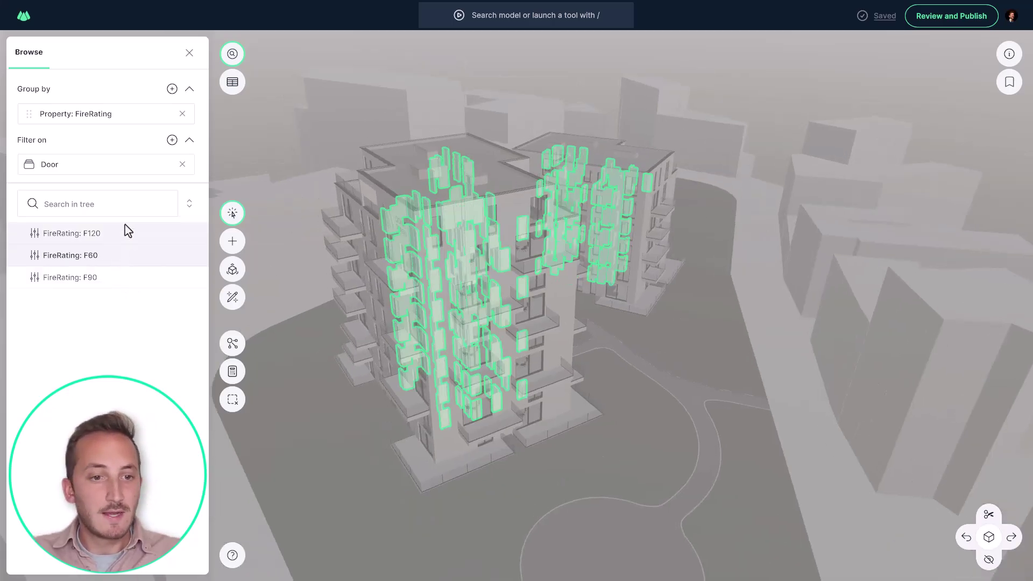
pyautogui.click(124, 231)
pyautogui.keyDown('shift'); pyautogui.click(109, 278); pyautogui.keyUp('shift')
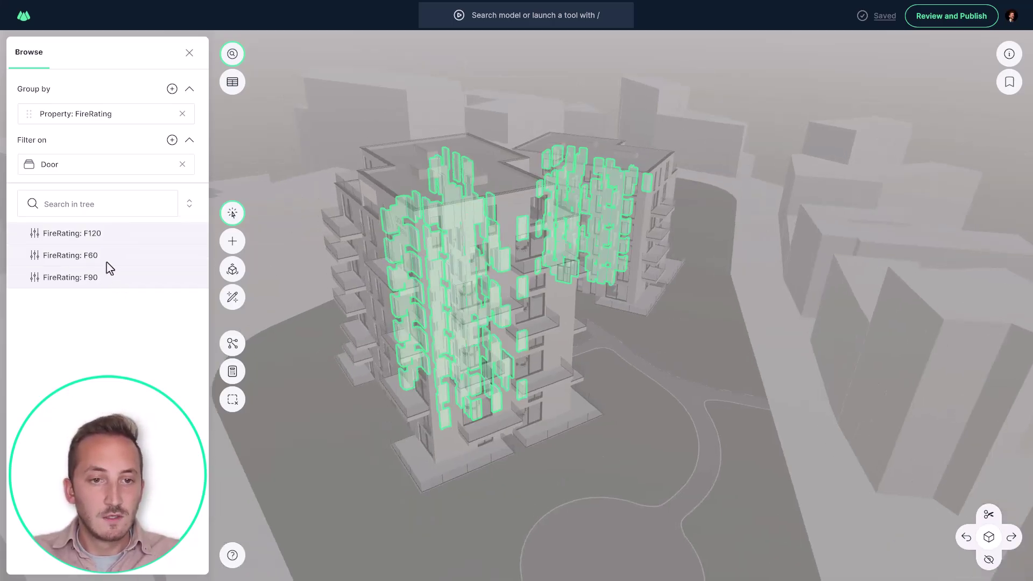
pyautogui.press('Escape')
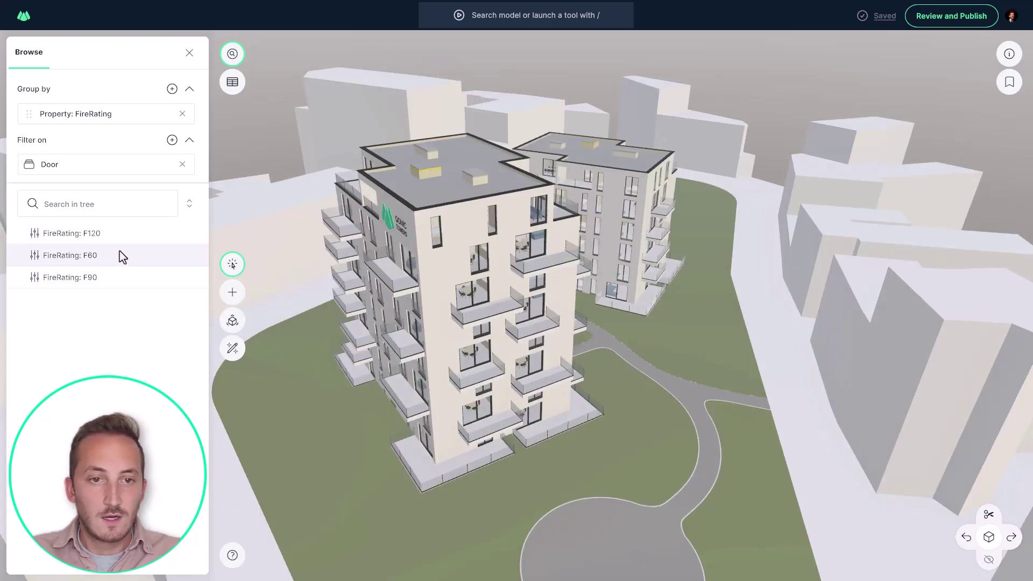
# Step: Generate a report of the doors grouped by FireRating and close the browse tree
pyautogui.click(230, 83)
pyautogui.click(189, 52)
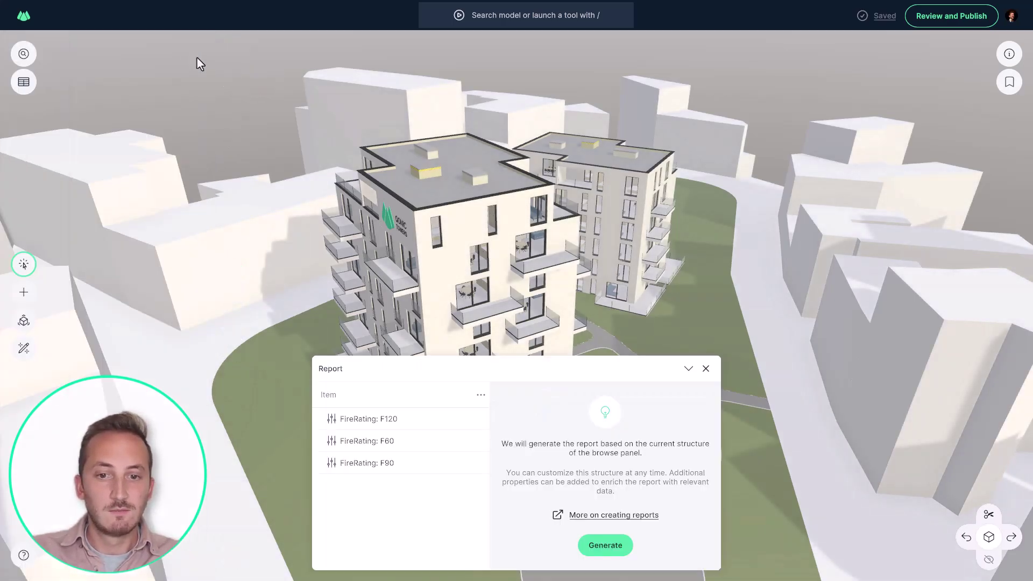
pyautogui.click(606, 546)
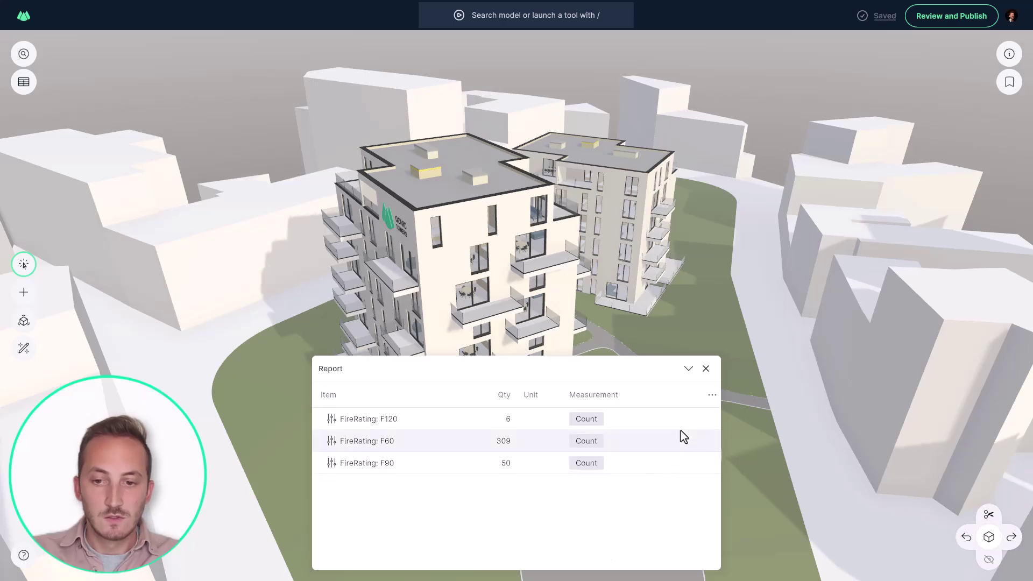
# Step: Colorize all fire rating groups of the report and examine the coloured doors in both buildings
pyautogui.click(712, 395)
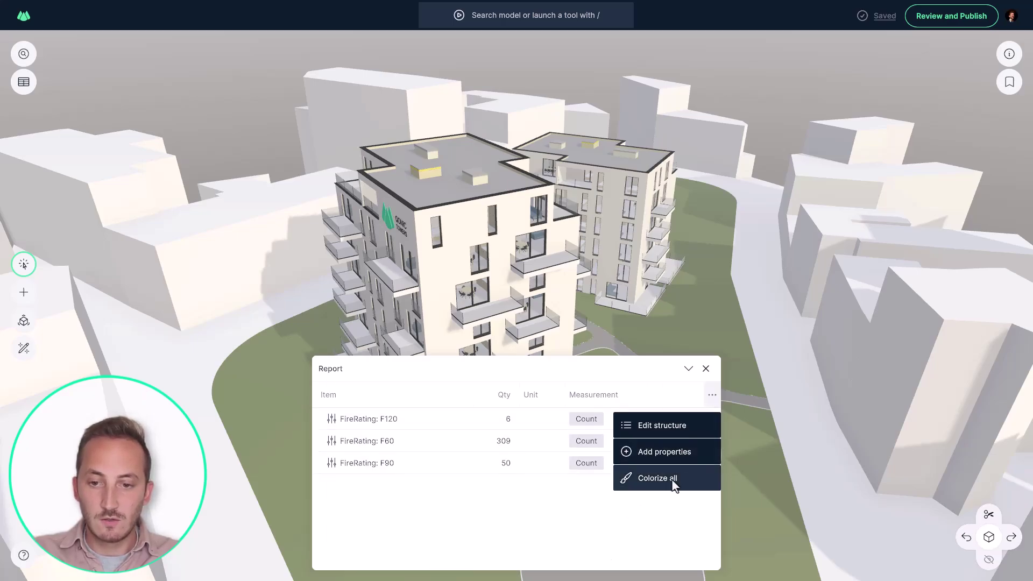
pyautogui.click(658, 478)
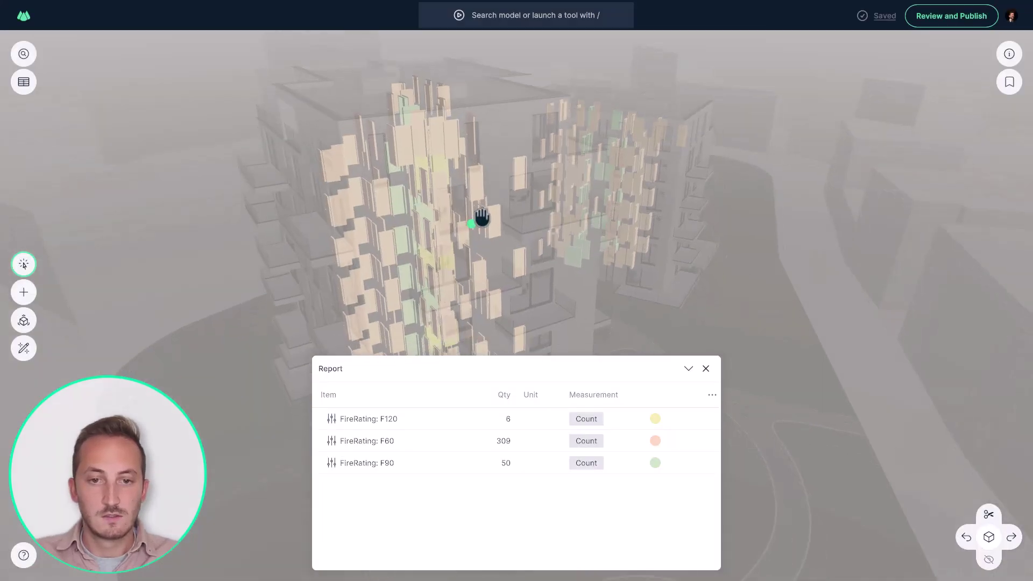
pyautogui.moveTo(439, 189); pyautogui.dragTo(540, 293)
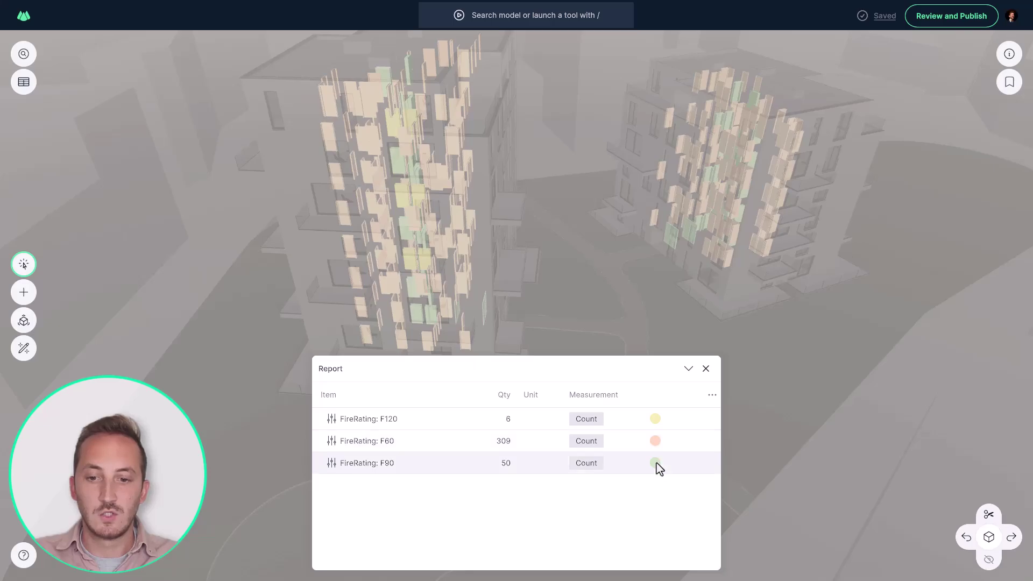
pyautogui.moveTo(437, 191); pyautogui.dragTo(404, 281)
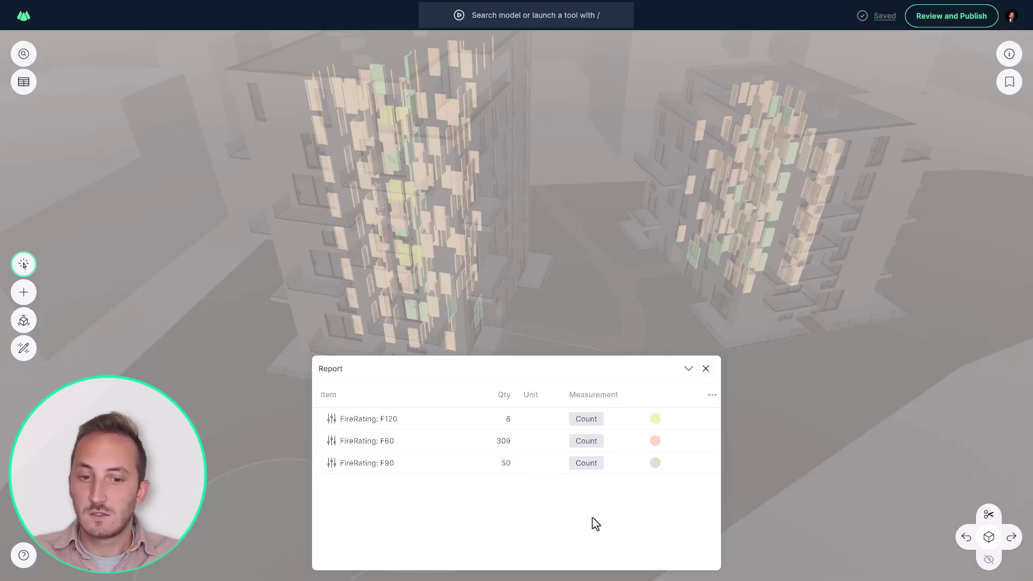
# Step: Close the report and return the model to its home view
pyautogui.click(706, 369)
pyautogui.moveTo(429, 152); pyautogui.dragTo(389, 217)
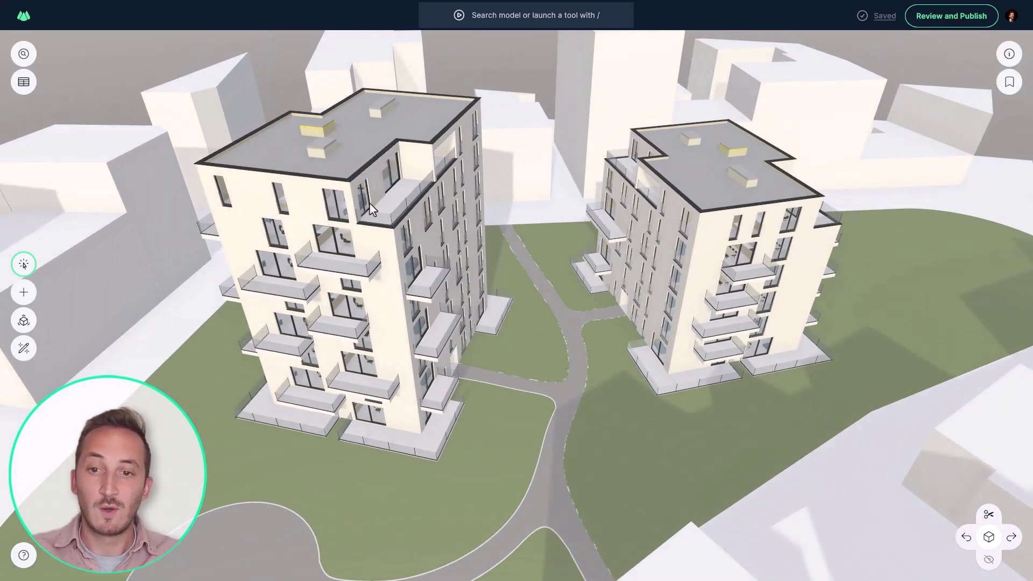
pyautogui.click(990, 537)
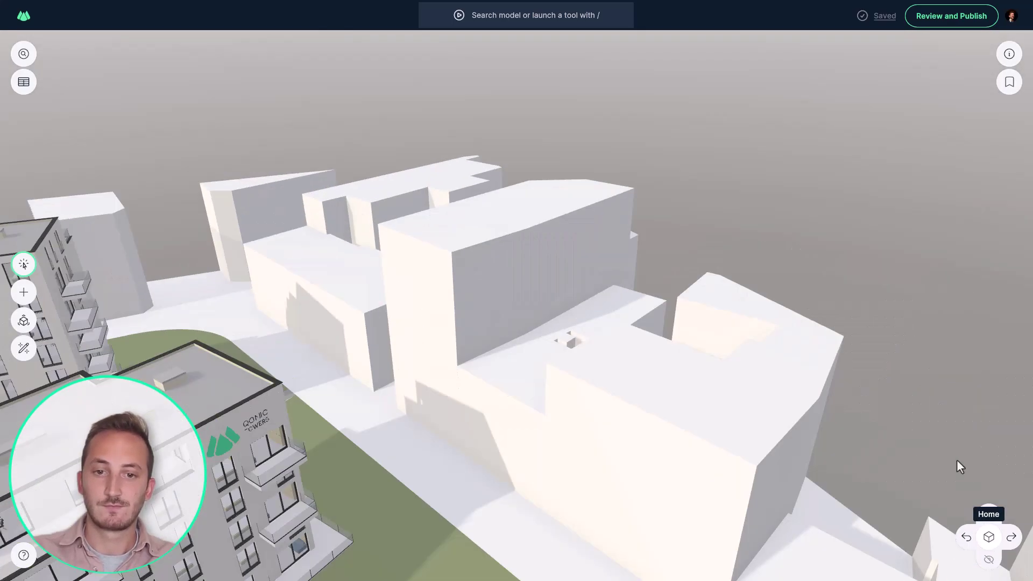